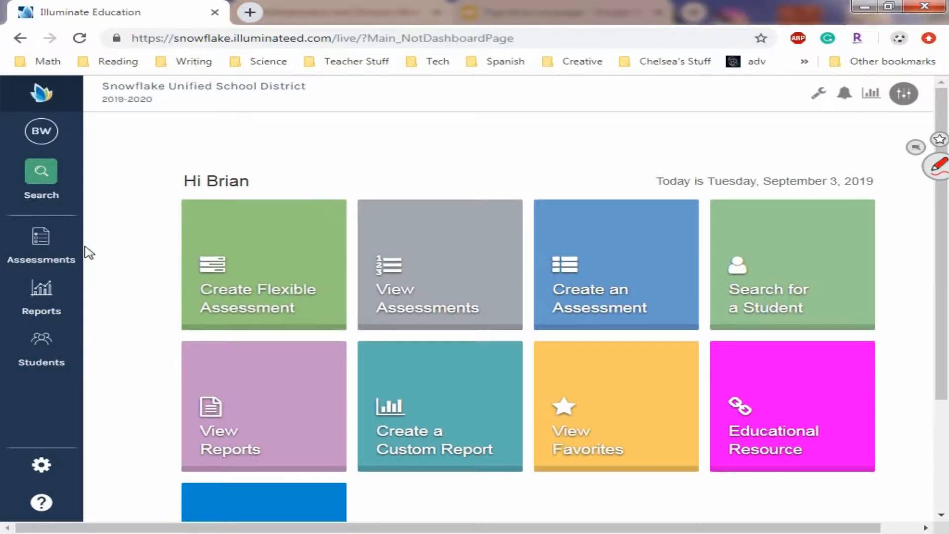
- Open the item bank from the assessment options and start a new assessment in Quick Mode
left_click(39, 249)
left_click(127, 205)
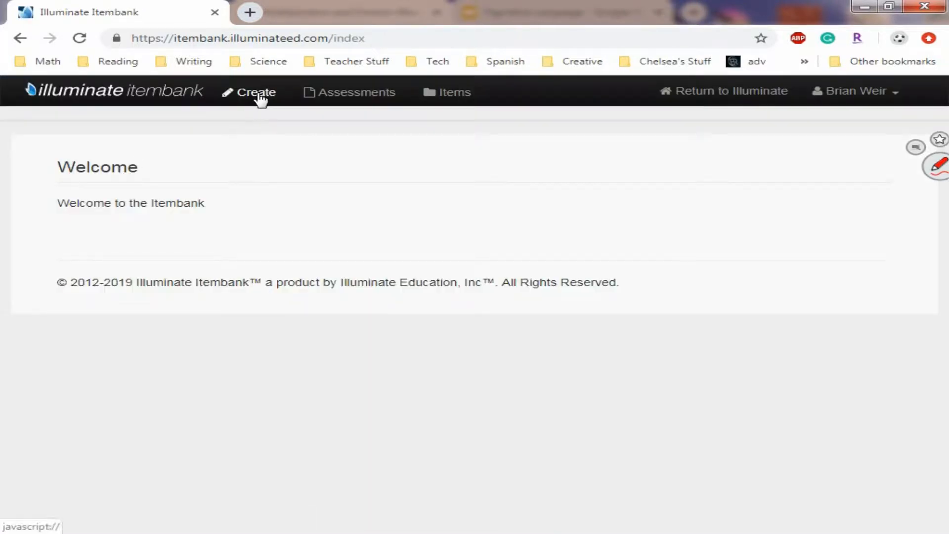
left_click(259, 94)
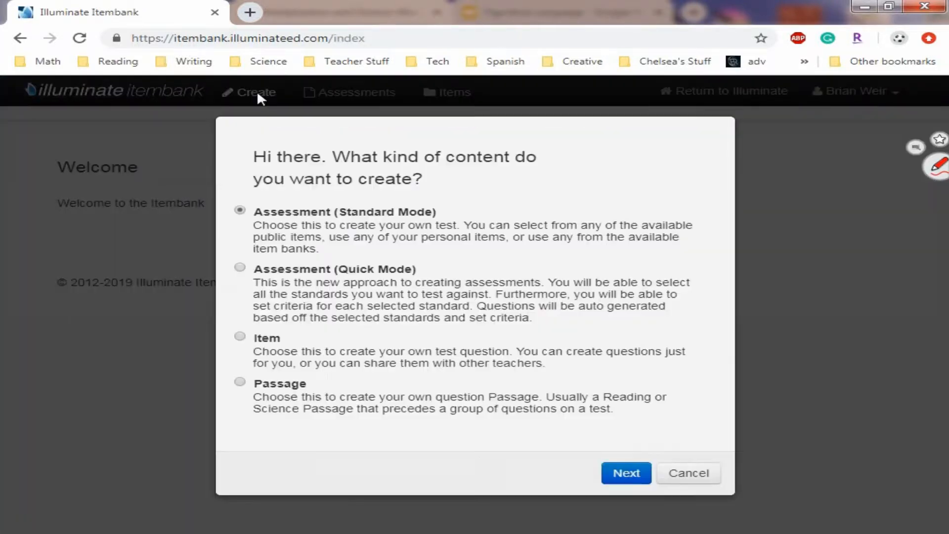
left_click(313, 275)
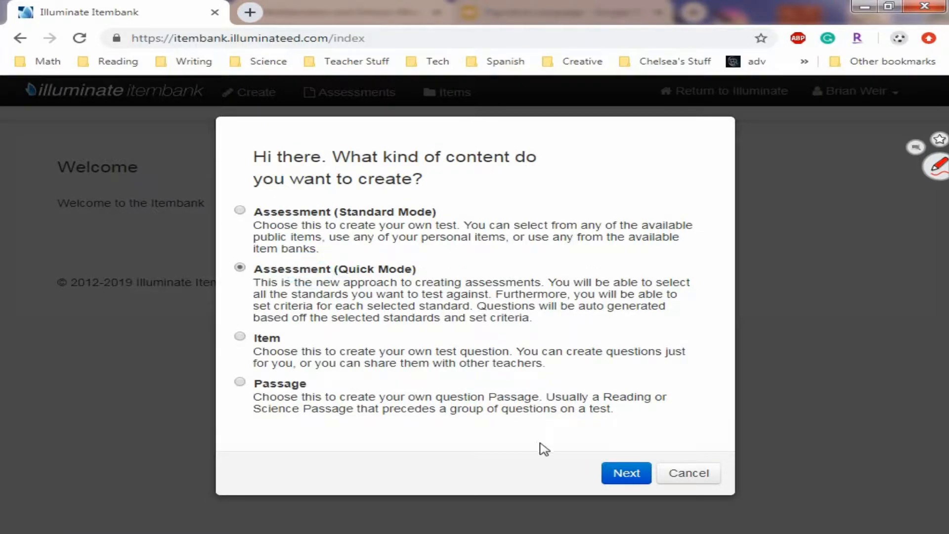
left_click(627, 474)
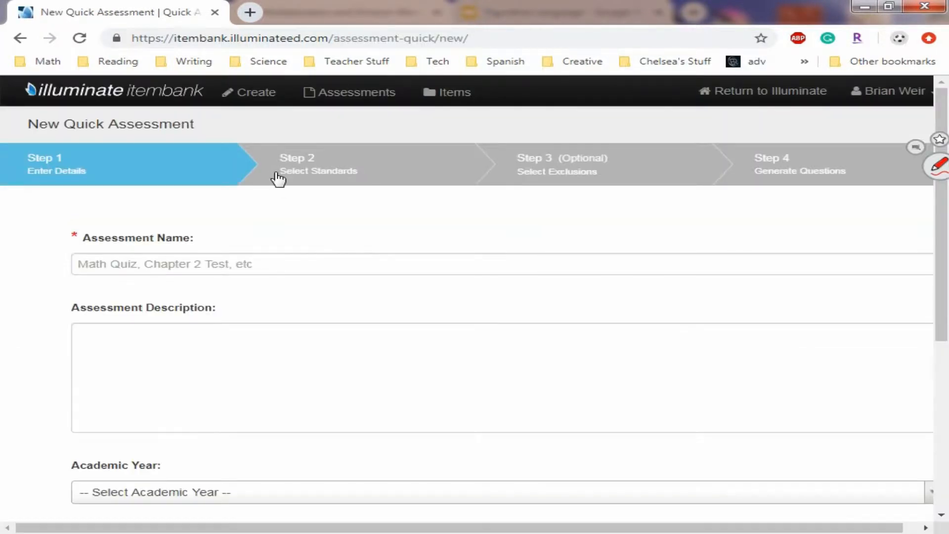
- Name the assessment "Test Assessment" and set its academic year to 2019-2020
left_click(203, 265)
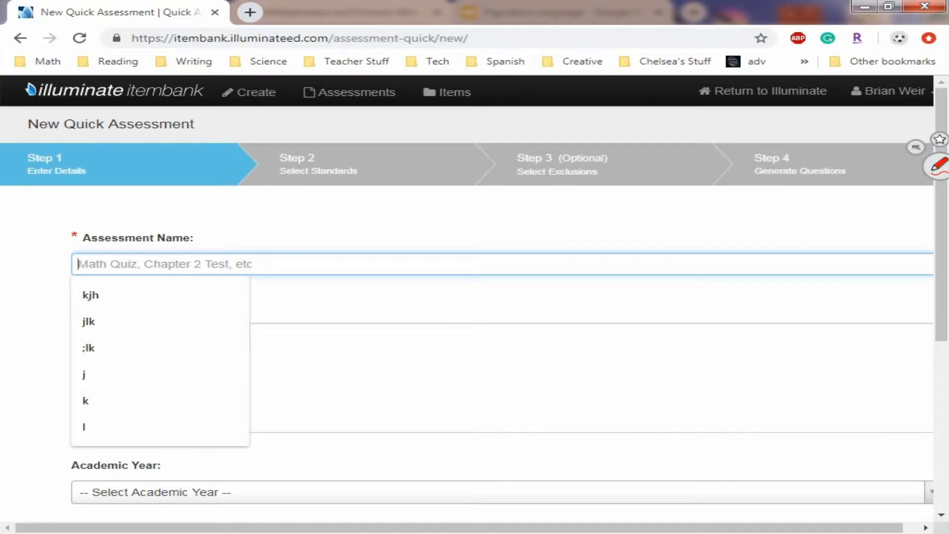
type("Test Assessment")
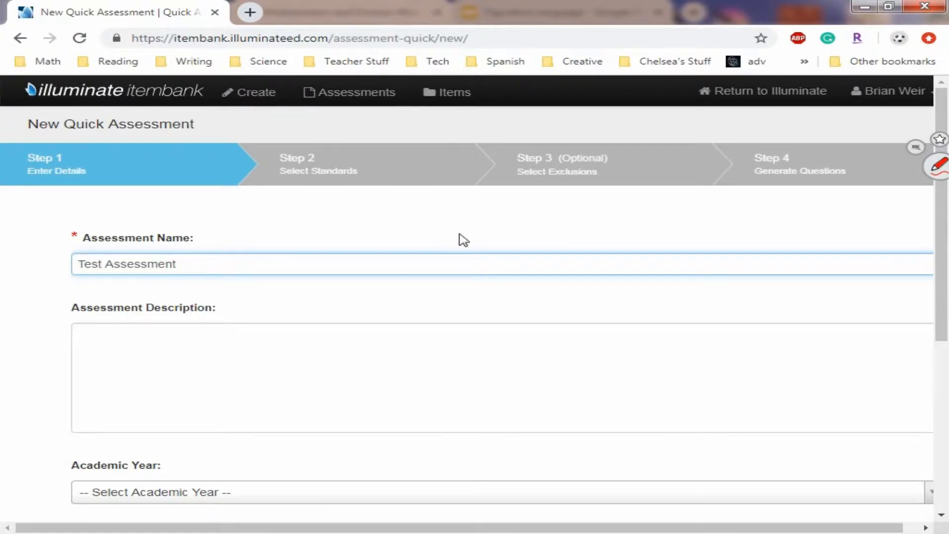
scroll(162, 340, "down", 1)
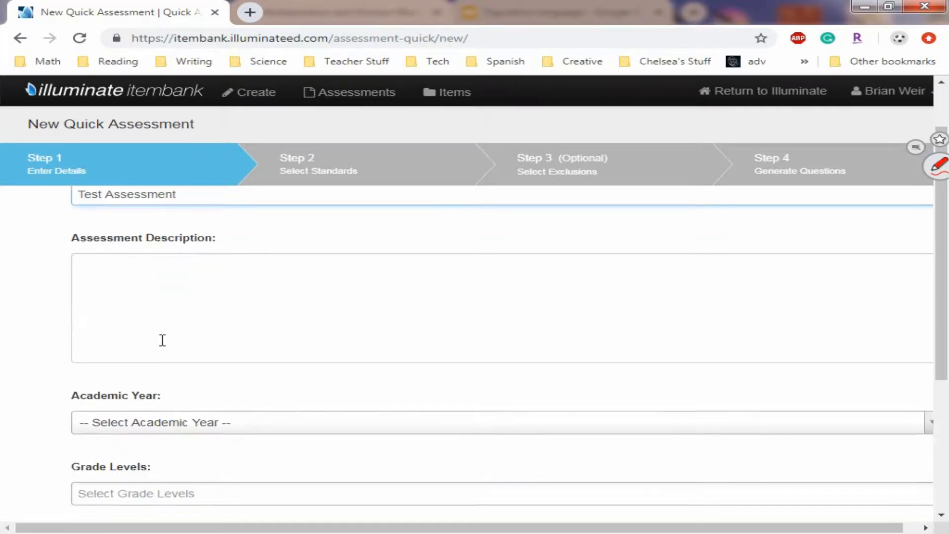
left_click(139, 418)
left_click(131, 292)
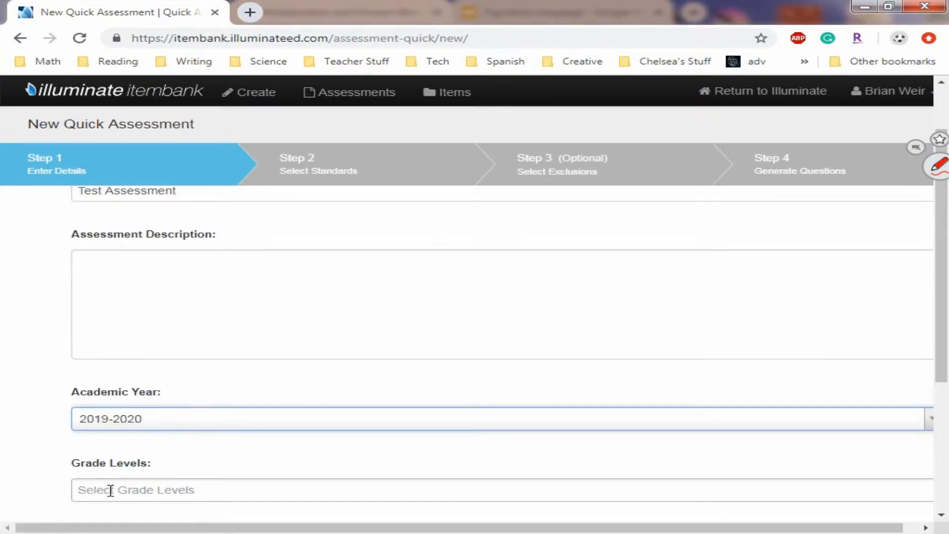
- Set the grade level to 3rd Grade and the subject to Mathematics, and create the assessment
left_click(110, 490)
left_click(120, 451)
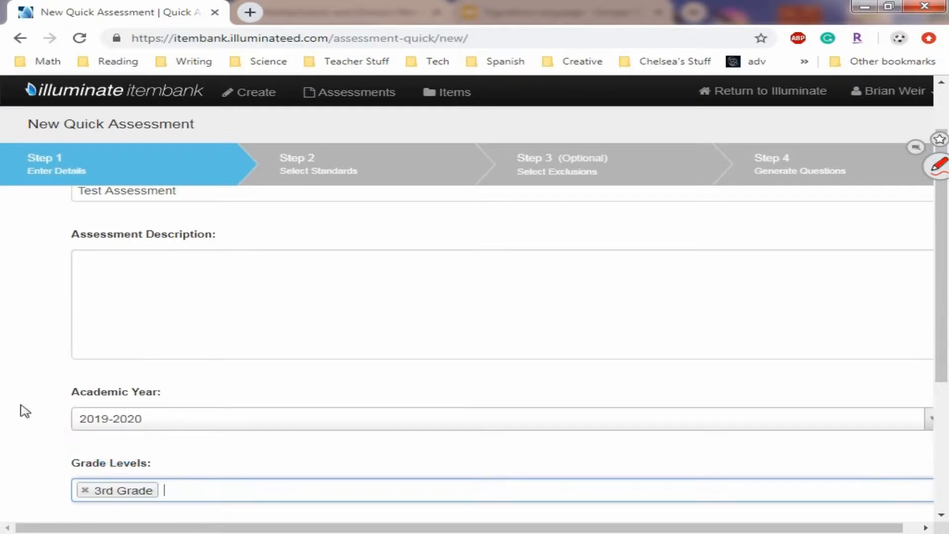
left_click(18, 403)
scroll(61, 407, "down", 3)
left_click(123, 414)
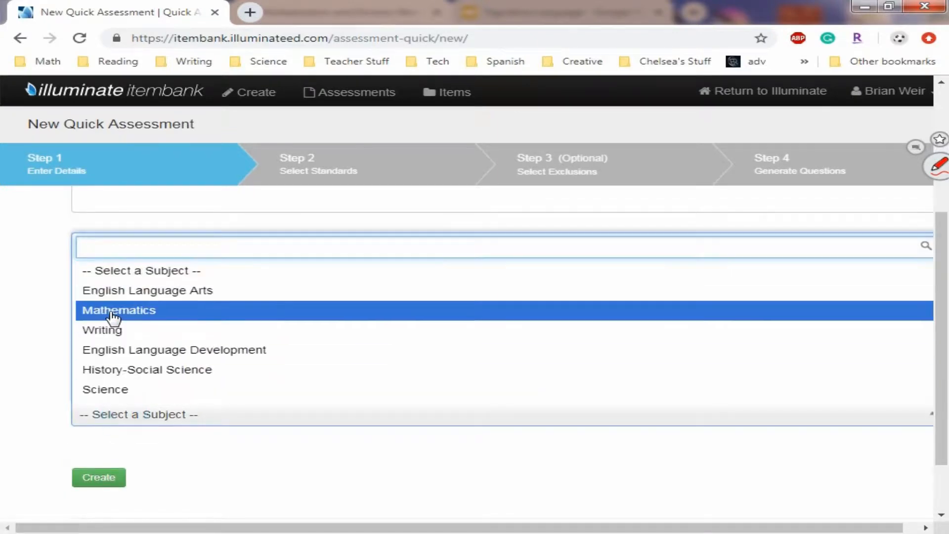
left_click(107, 307)
left_click(98, 476)
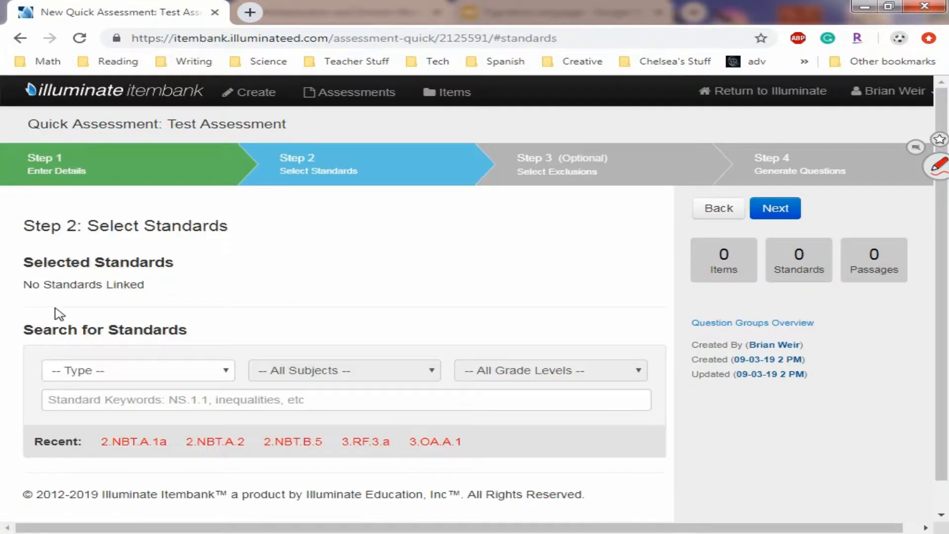
- Filter the standards search to Arizona Academic Standards, Mathematics (2016), Third Grade
scroll(237, 284, "down", 2)
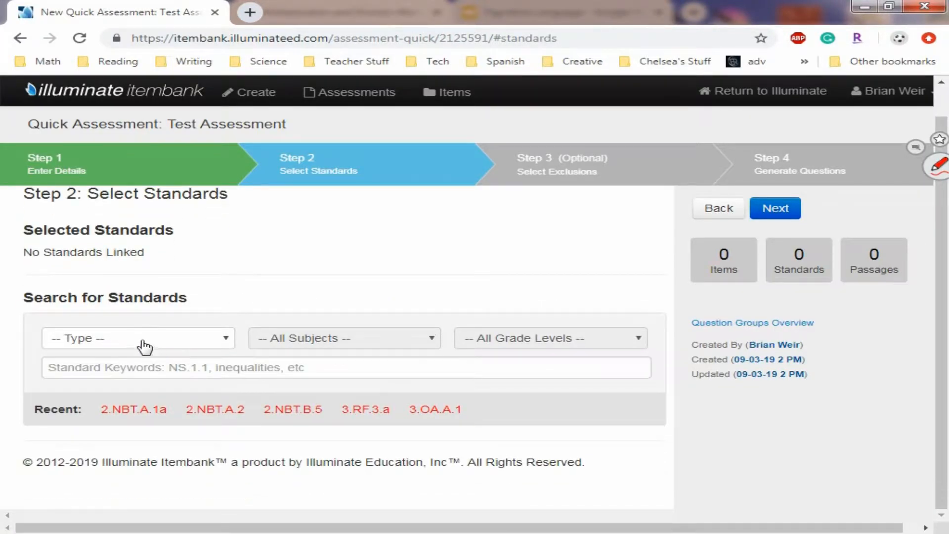
left_click(121, 342)
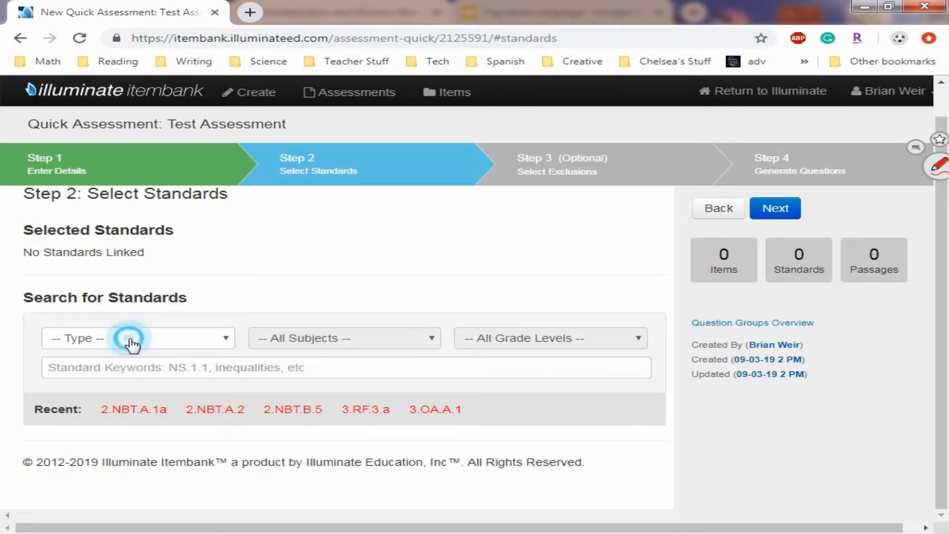
scroll(148, 257, "down", 5)
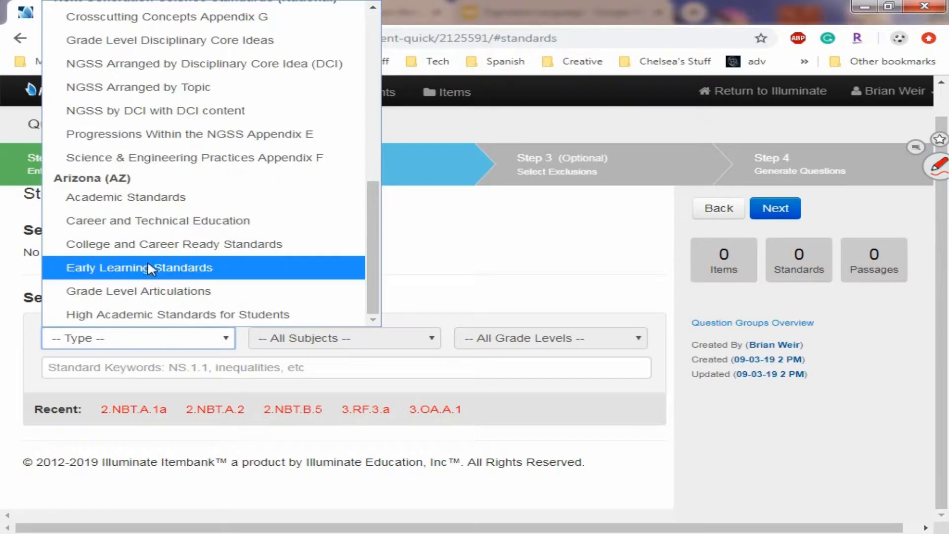
left_click(114, 199)
left_click(313, 338)
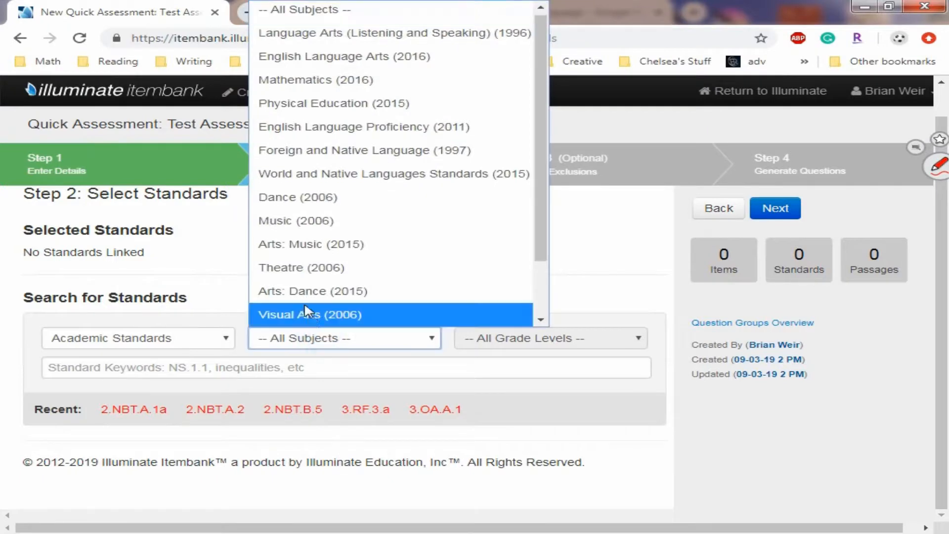
left_click(304, 83)
left_click(487, 338)
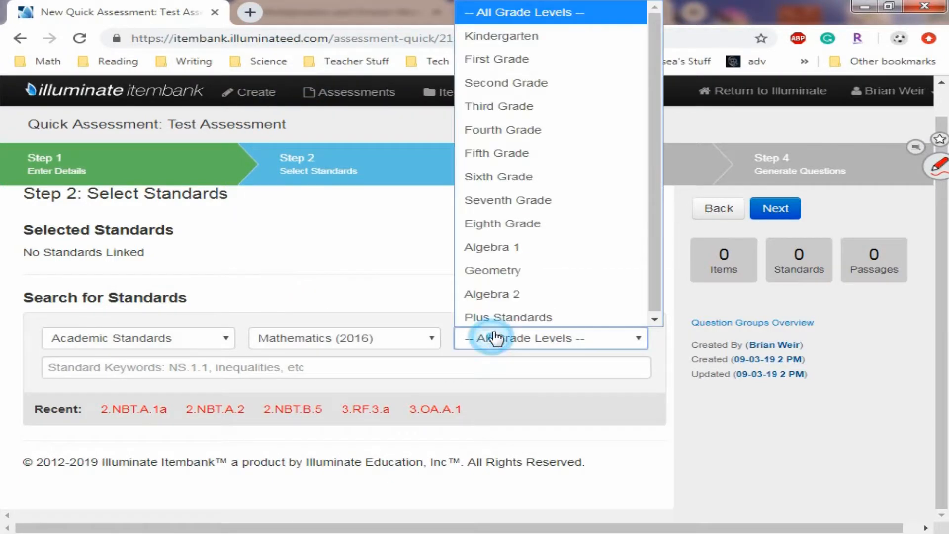
left_click(479, 105)
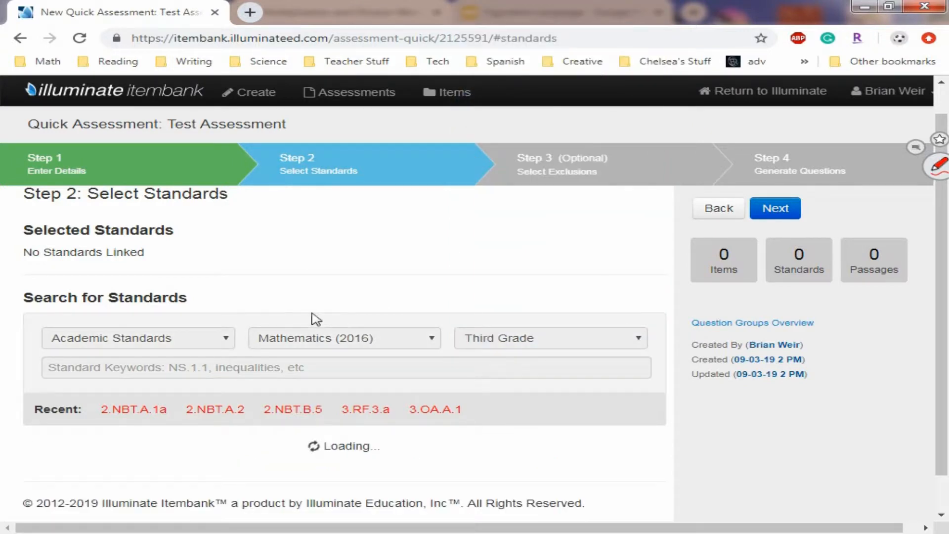
- Link the standards 3.OA.A.1 and 3.OA.A.2 to the assessment
scroll(305, 306, "down", 4)
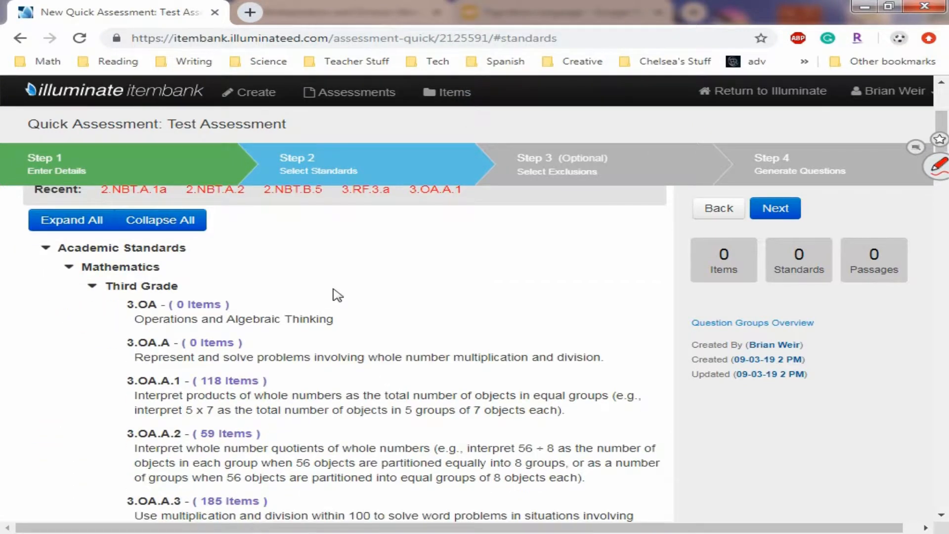
scroll(333, 292, "down", 1)
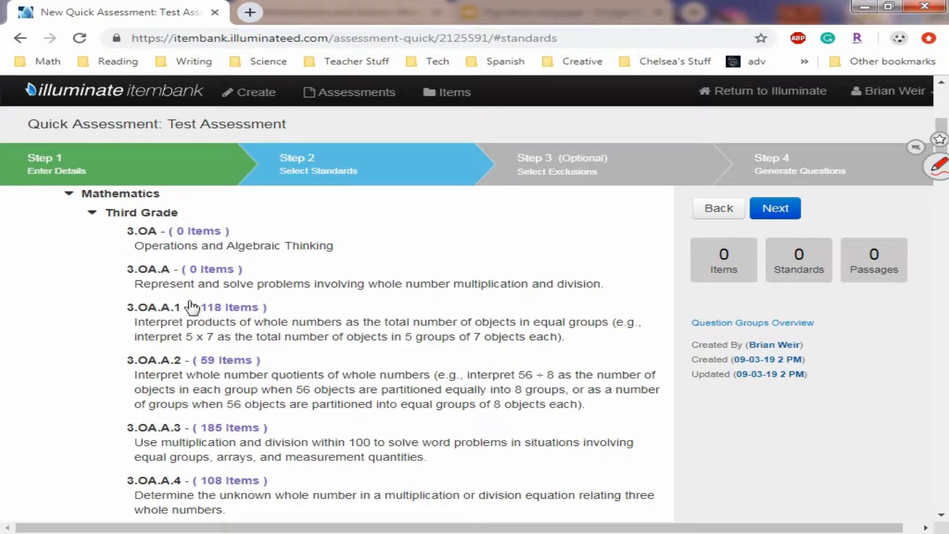
left_click(225, 311)
left_click(225, 360)
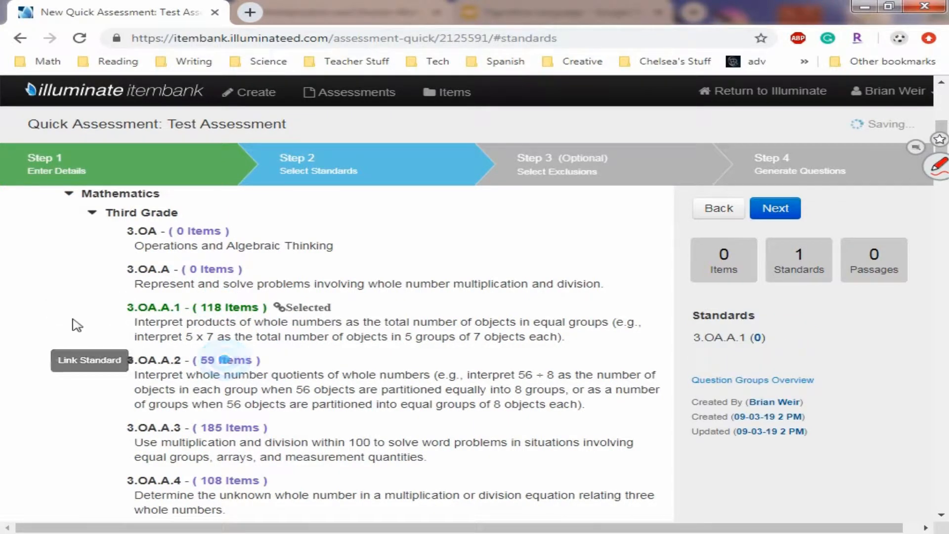
- Set the number of questions to 3 for both 3.OA.A.1 and 3.OA.A.2
scroll(153, 331, "up", 4)
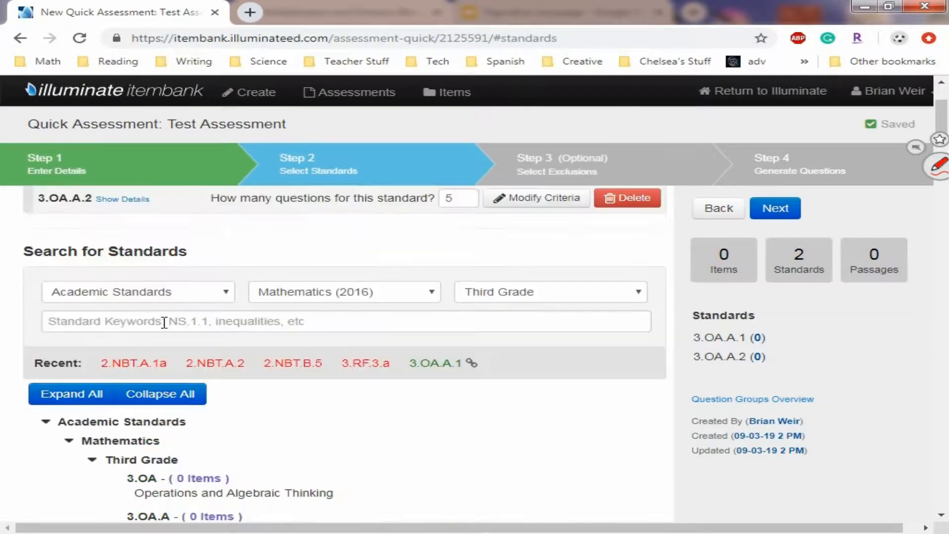
scroll(165, 322, "up", 3)
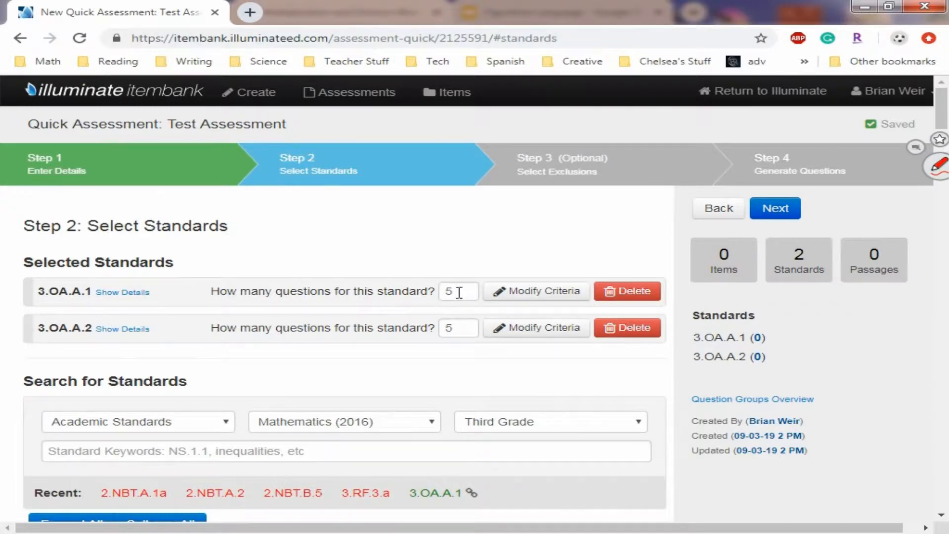
double_click(455, 289)
type("3")
left_click(463, 329)
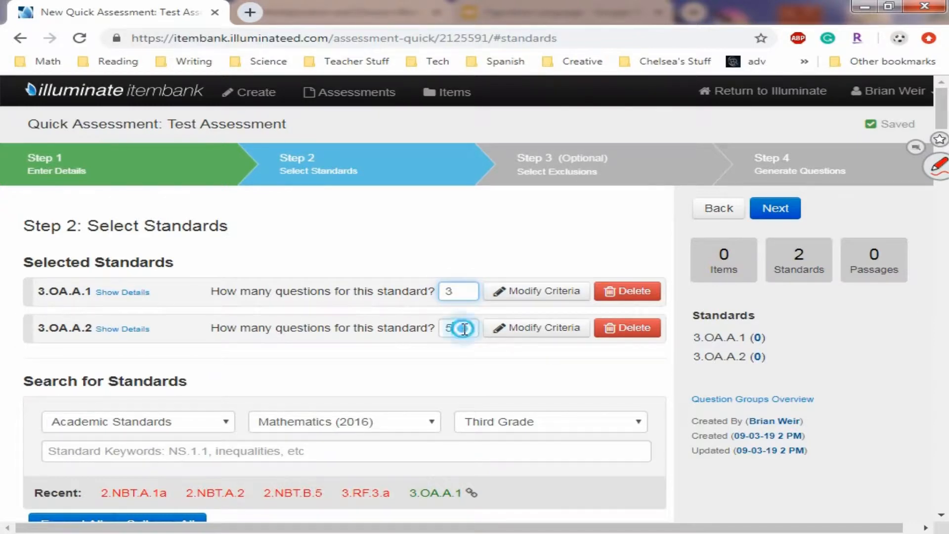
type("3")
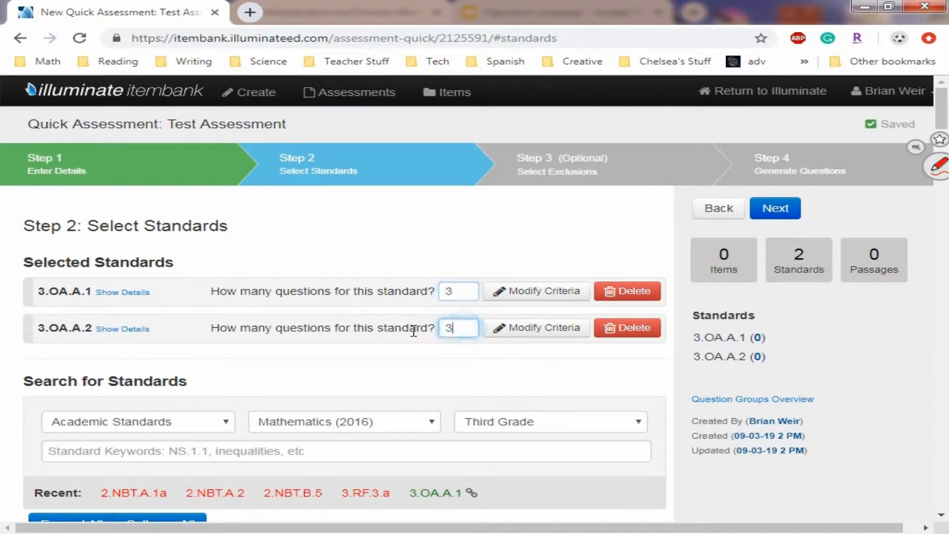
- Try the Multiple Choice and Evidence Based Selected Response types in the 3.OA.A.1 question criteria, clear both, and update the criteria
left_click(516, 291)
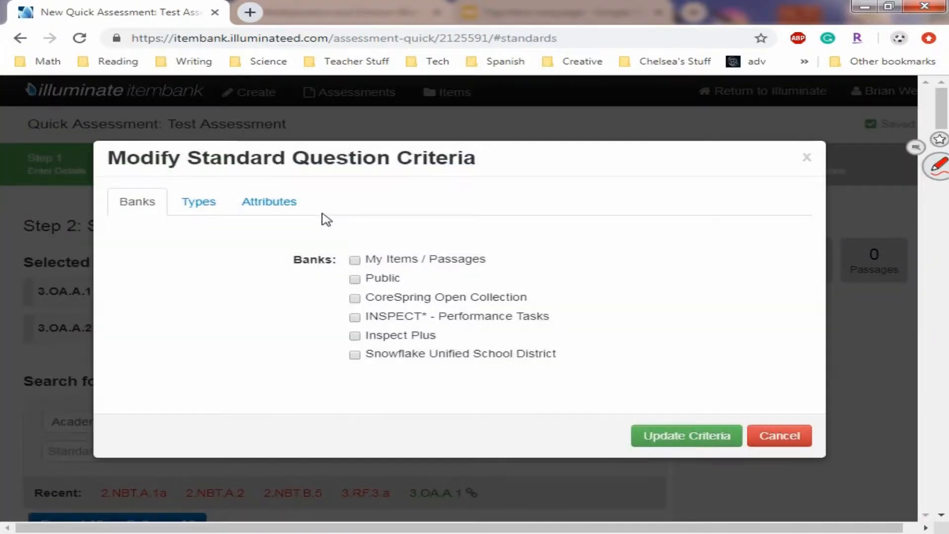
left_click(215, 204)
left_click(352, 259)
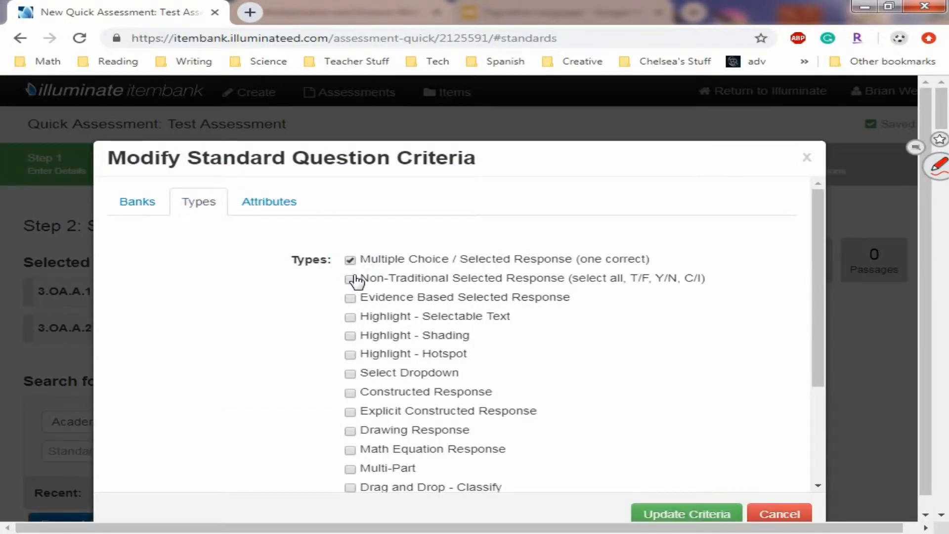
left_click(351, 259)
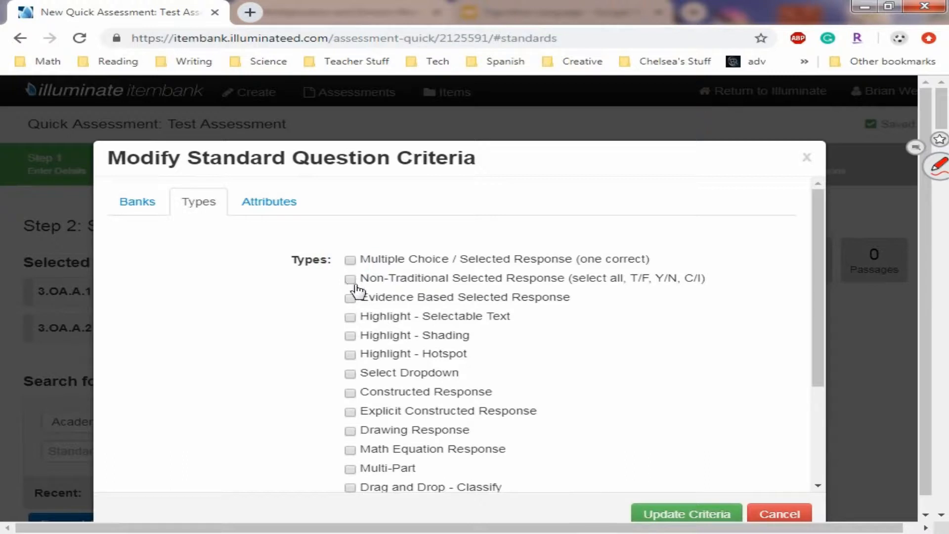
left_click(350, 261)
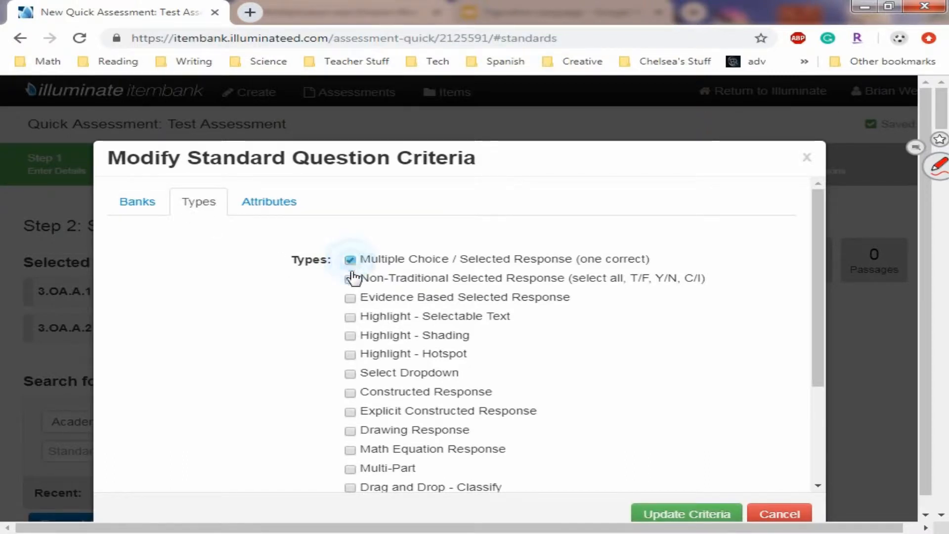
left_click(350, 298)
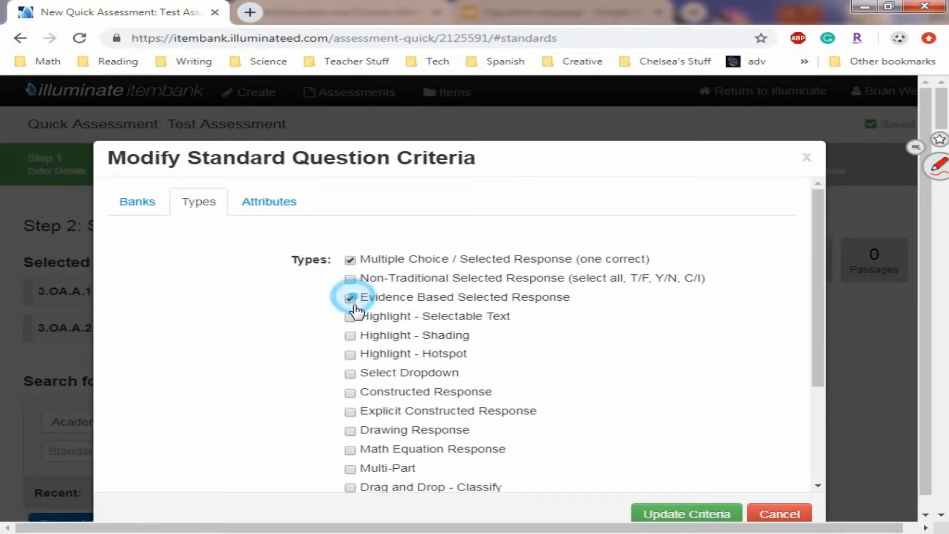
left_click(350, 298)
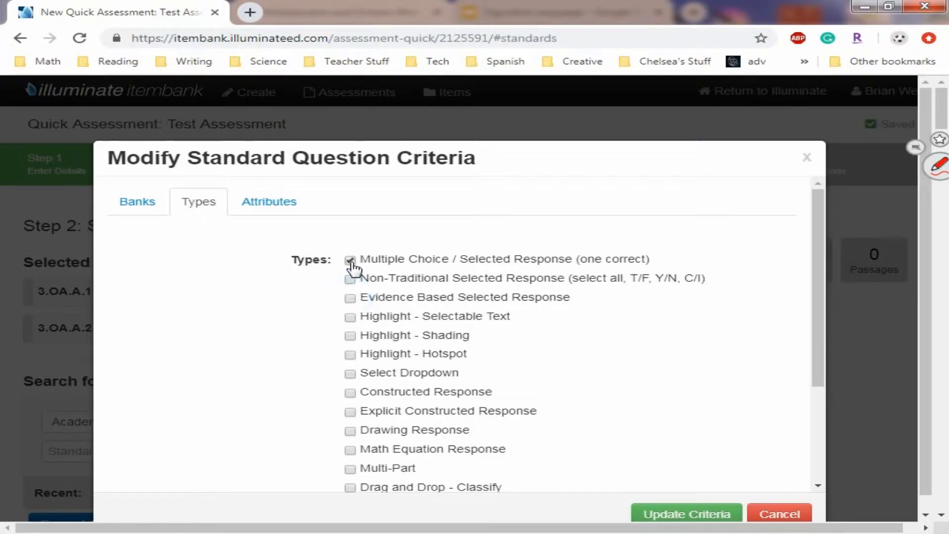
left_click(350, 260)
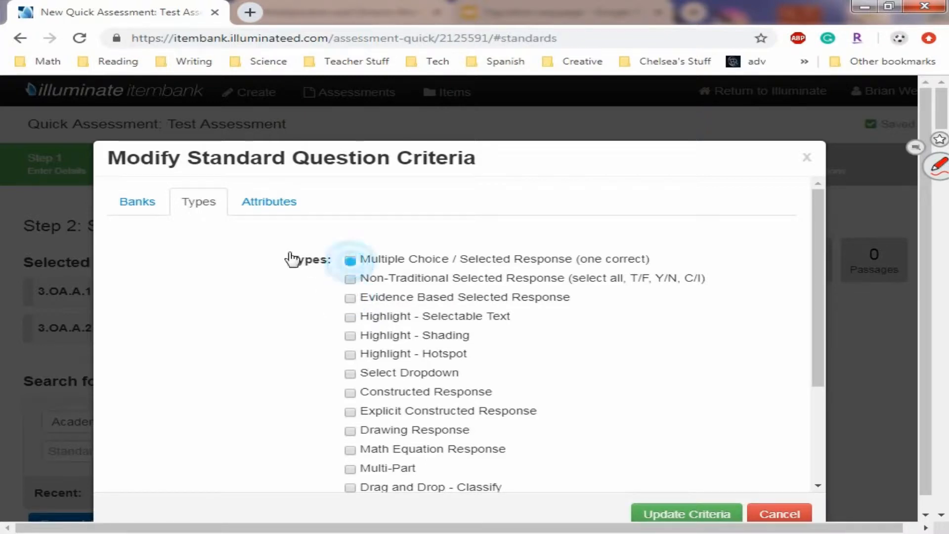
left_click(350, 262)
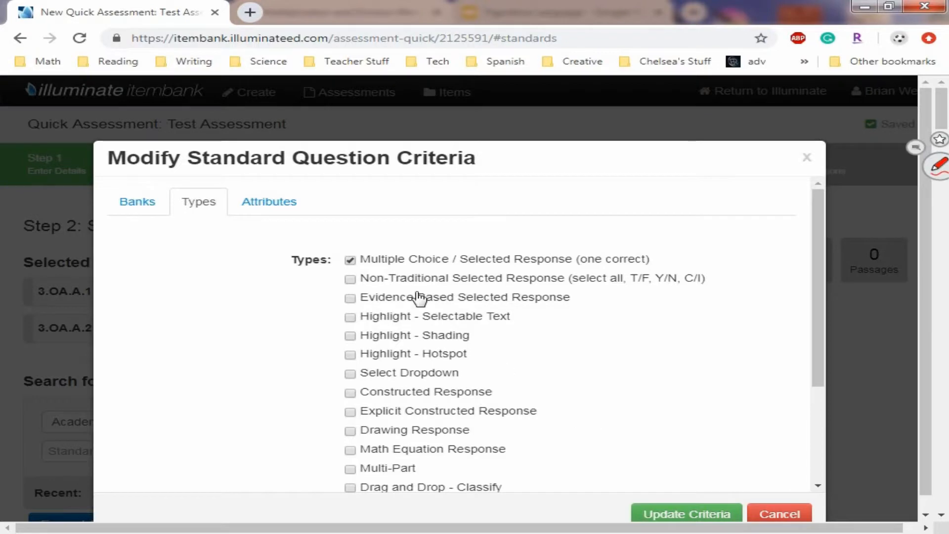
left_click(350, 260)
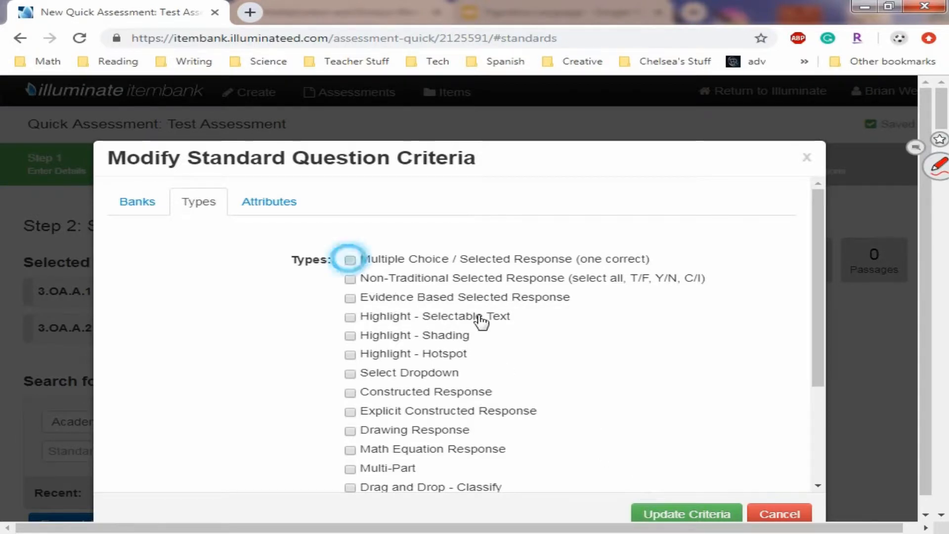
left_click(663, 514)
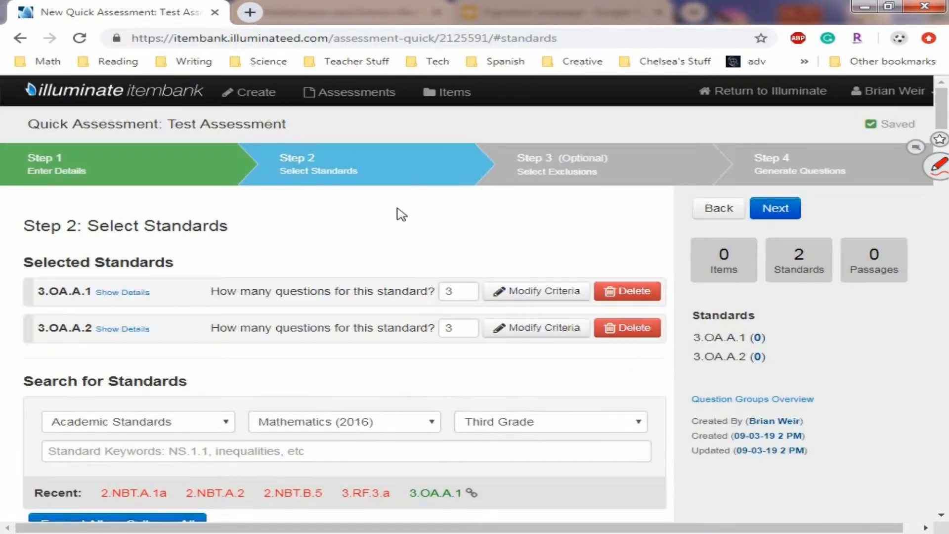
- Go on to the optional Select Exclusions stage of the quick assessment
left_click(548, 161)
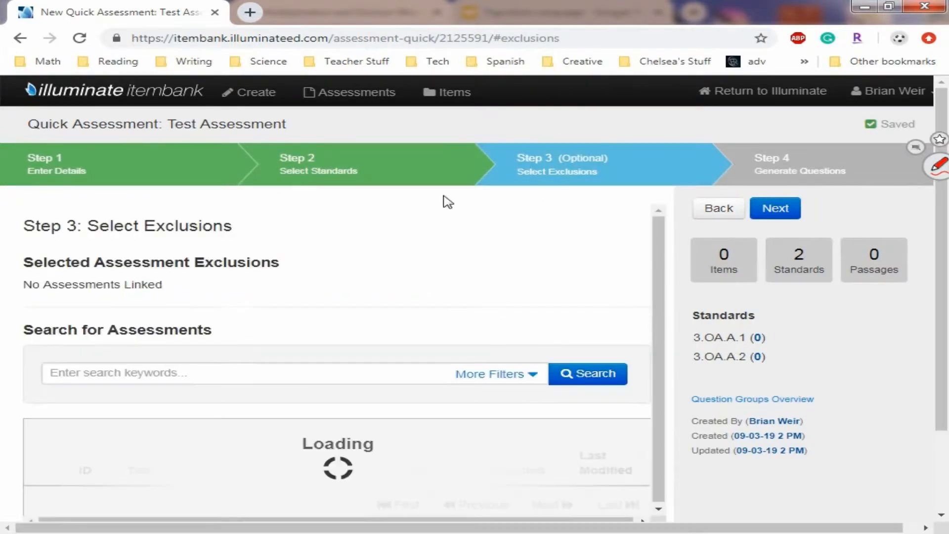
- Exclude the assessments DDRR 1.4b: RL Context Clues, DMR 1.4d, DMR 1.4c and DMR 1.4b from question selection
scroll(331, 253, "down", 5)
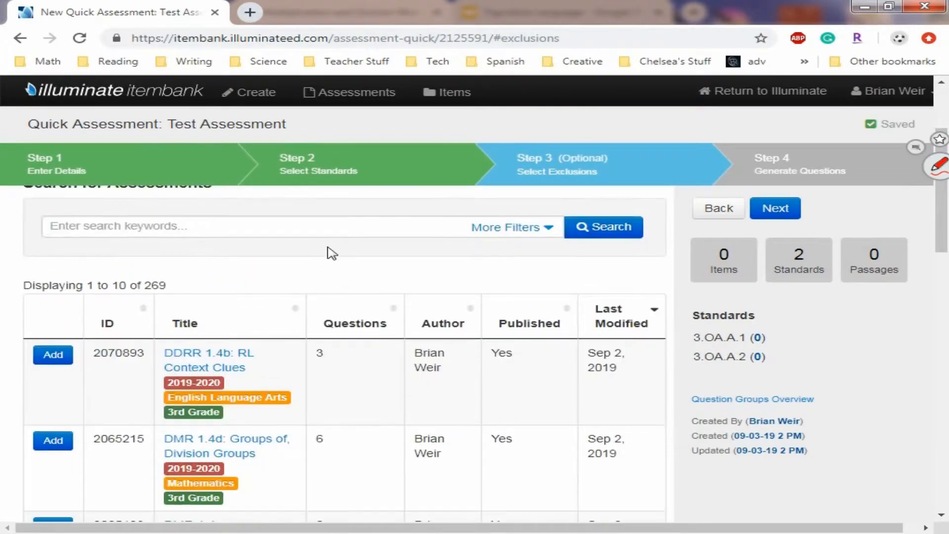
left_click(66, 283)
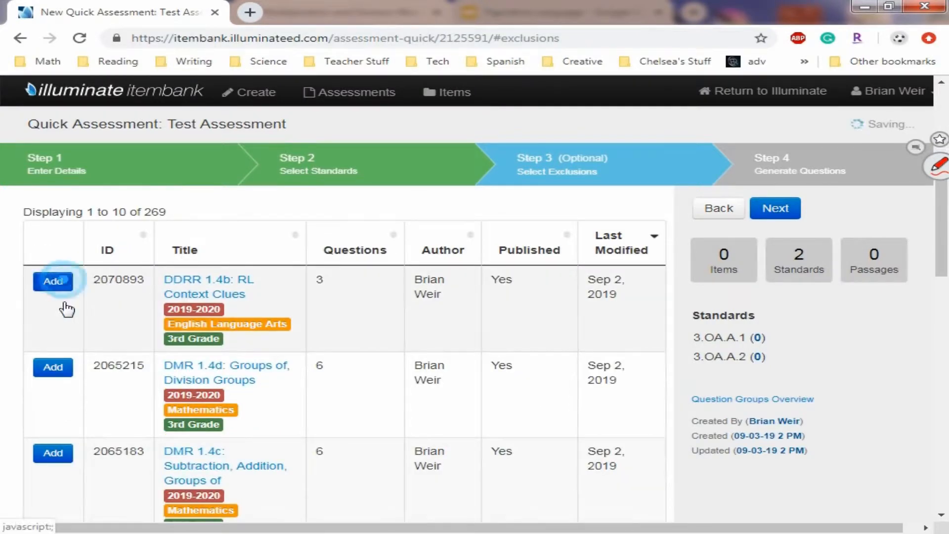
left_click(53, 368)
scroll(138, 331, "down", 3)
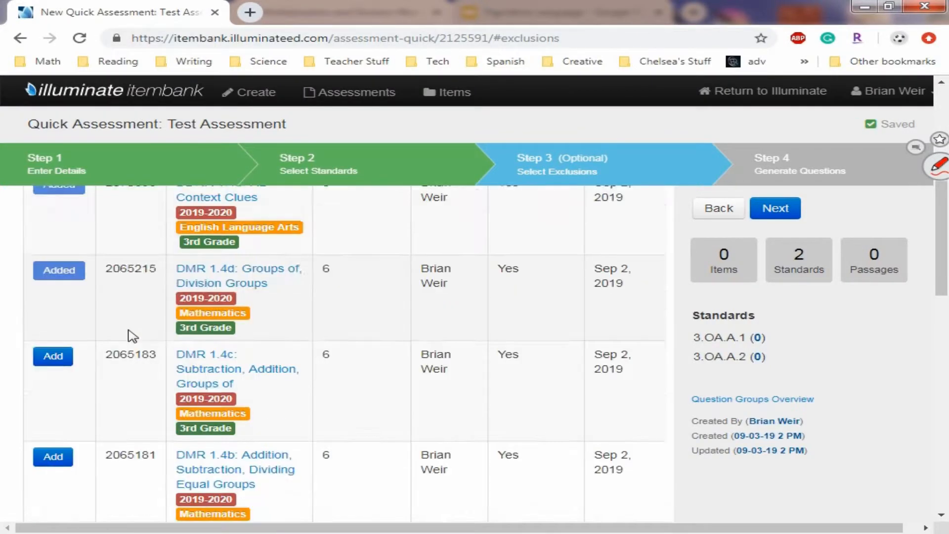
left_click(53, 306)
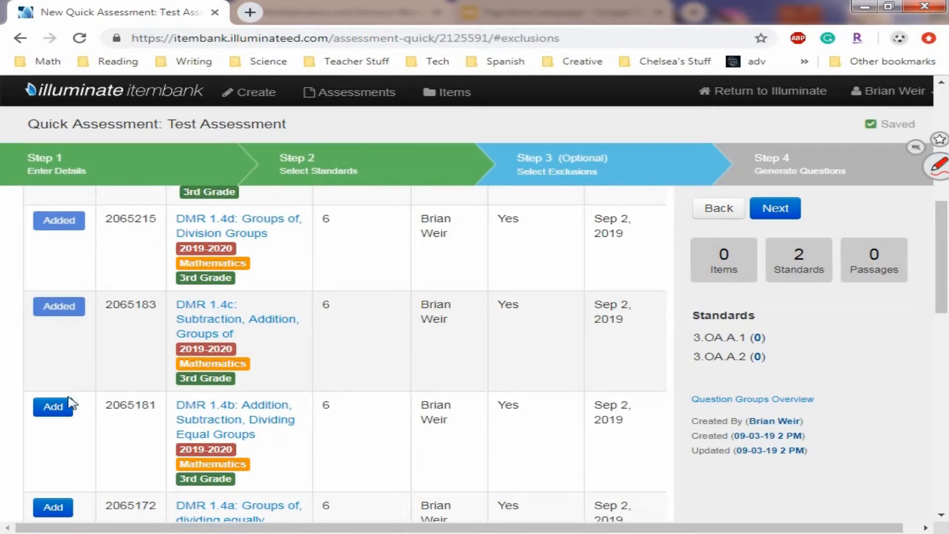
left_click(67, 402)
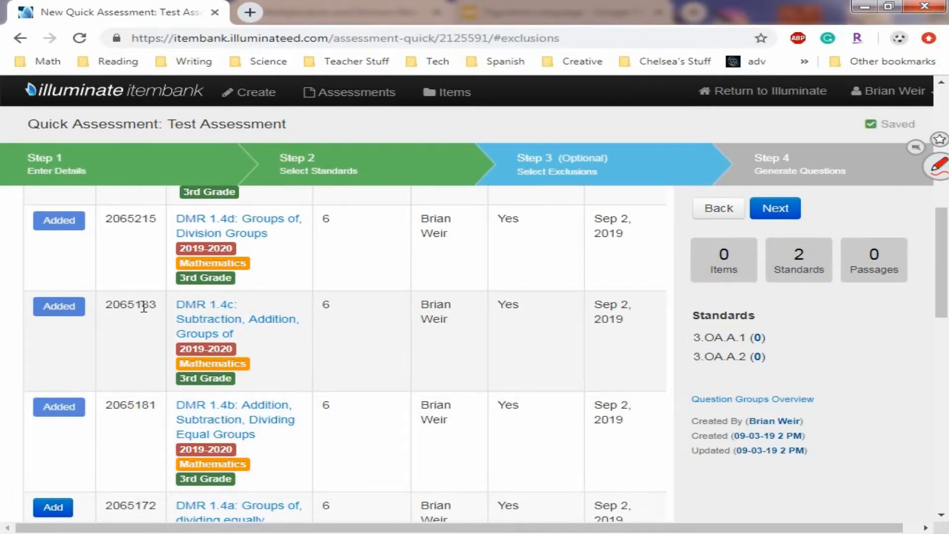
scroll(144, 307, "up", 6)
scroll(457, 267, "up", 2)
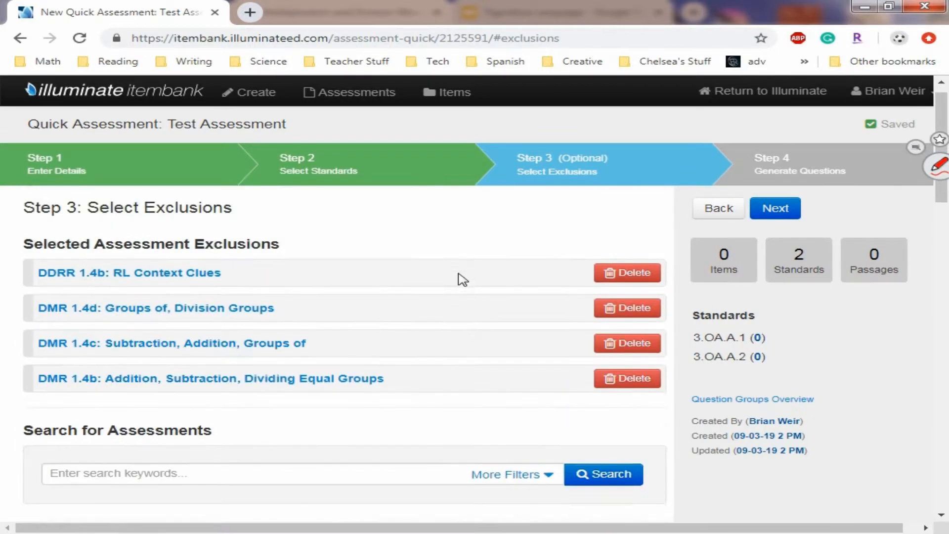
scroll(457, 279, "up", 1)
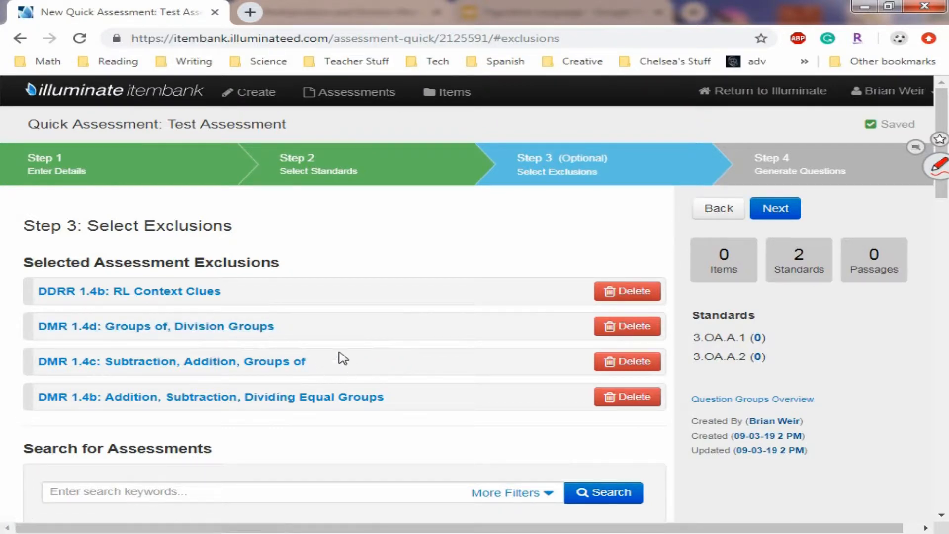
- Generate questions for all selected standards and re-generate the 3.OA.A.1 question about counting scissors
left_click(781, 171)
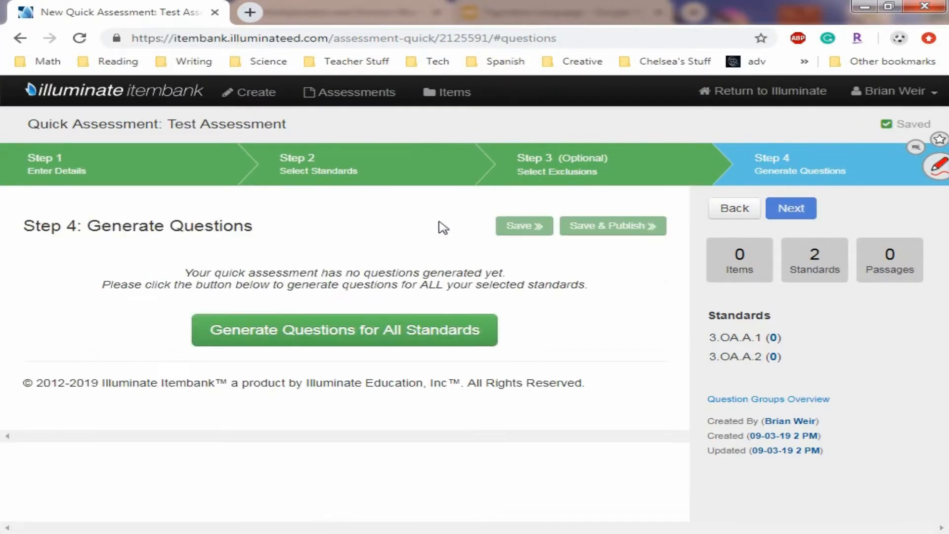
left_click(363, 331)
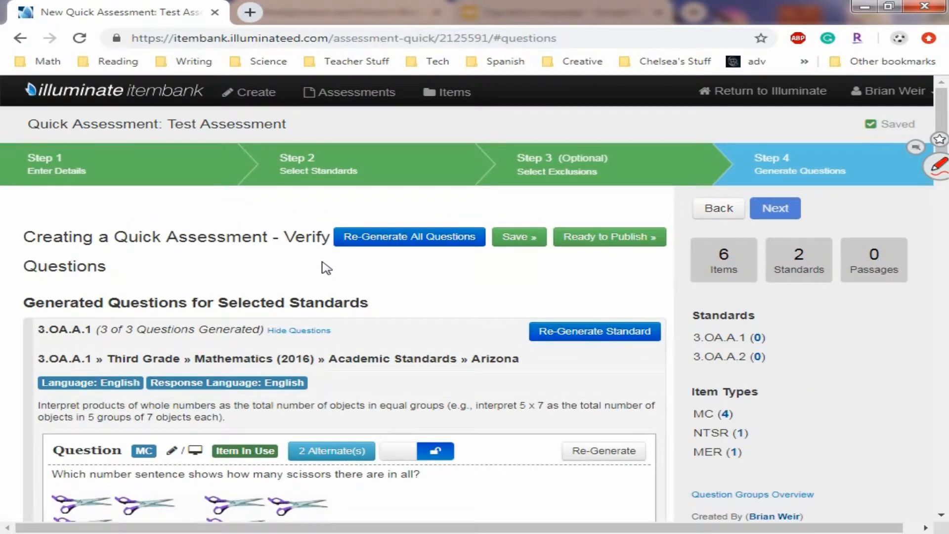
scroll(351, 284, "down", 3)
scroll(374, 290, "down", 2)
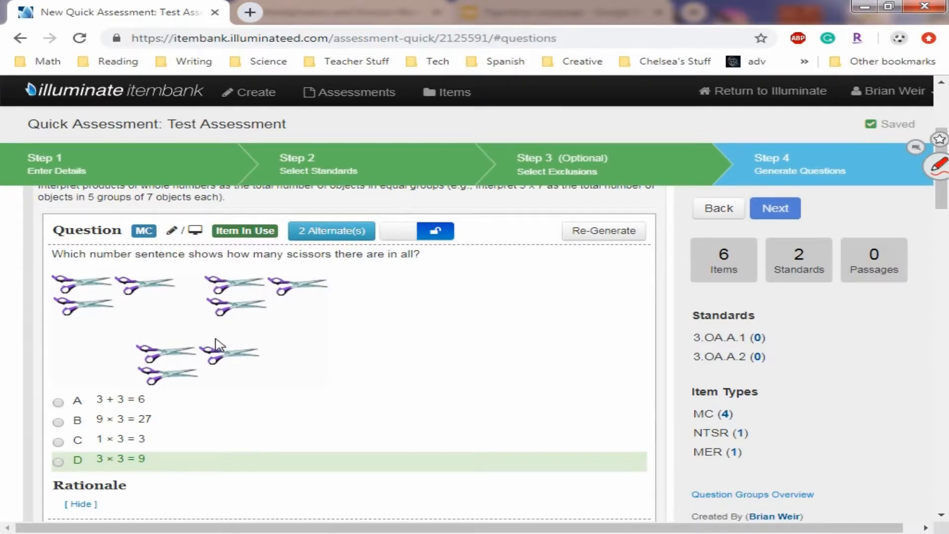
left_click(598, 233)
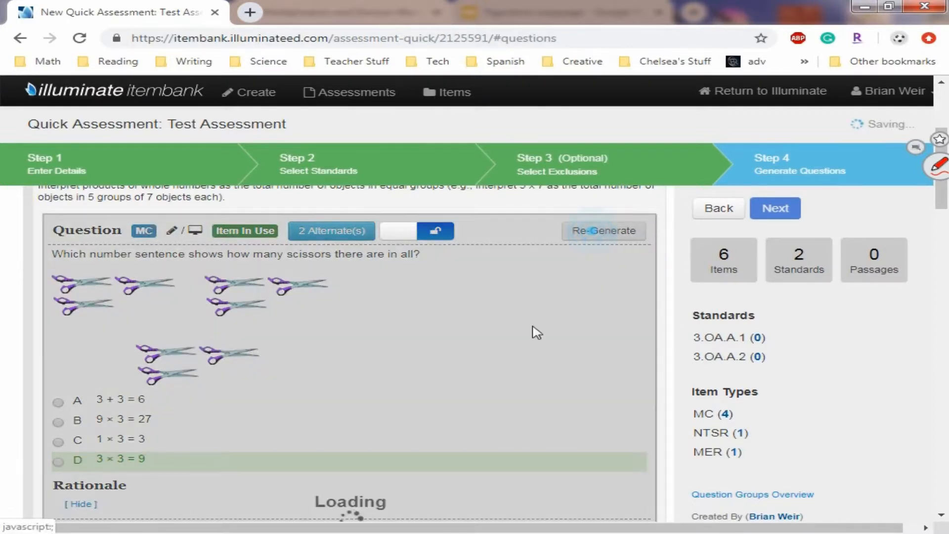
- Review the generated questions for 3.OA.A.1 and 3.OA.A.2, expanding the hidden 3.OA.A.2 questions
scroll(460, 311, "down", 7)
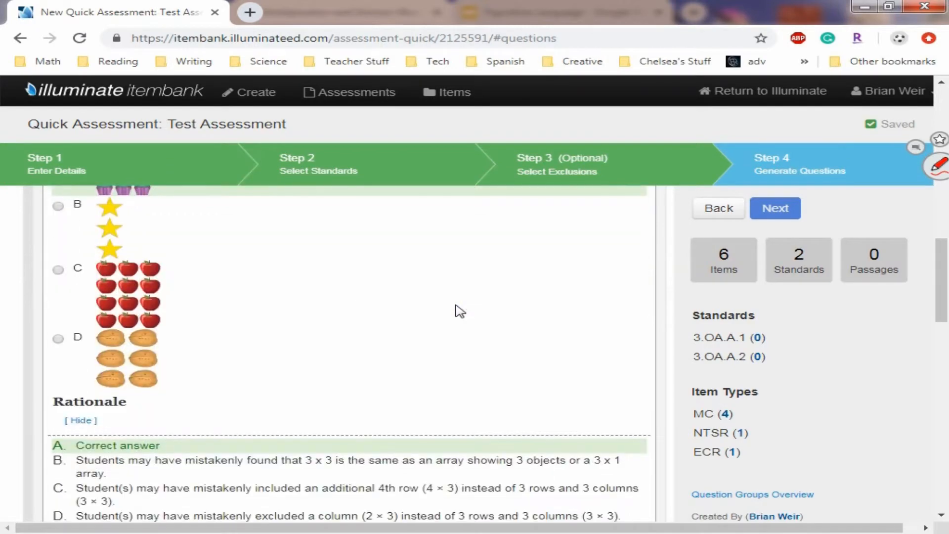
scroll(458, 309, "down", 5)
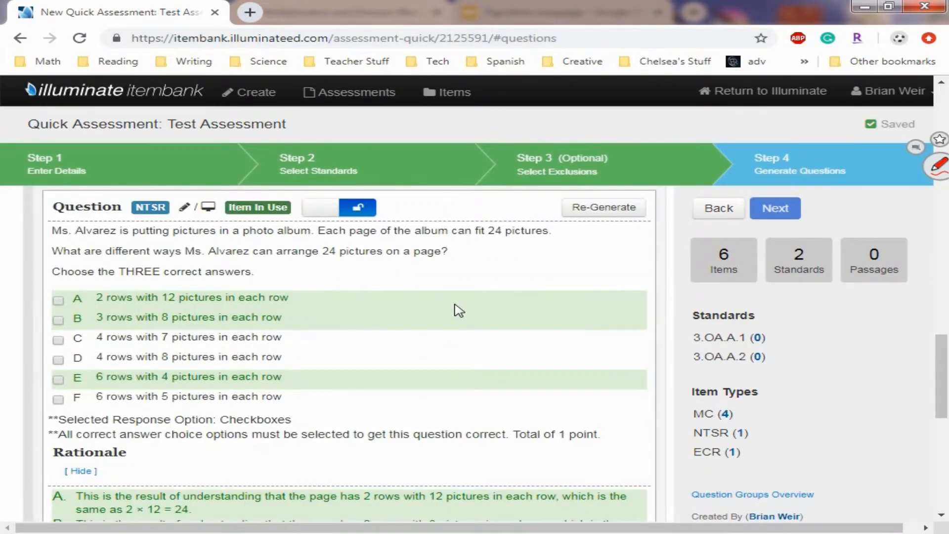
scroll(458, 310, "down", 6)
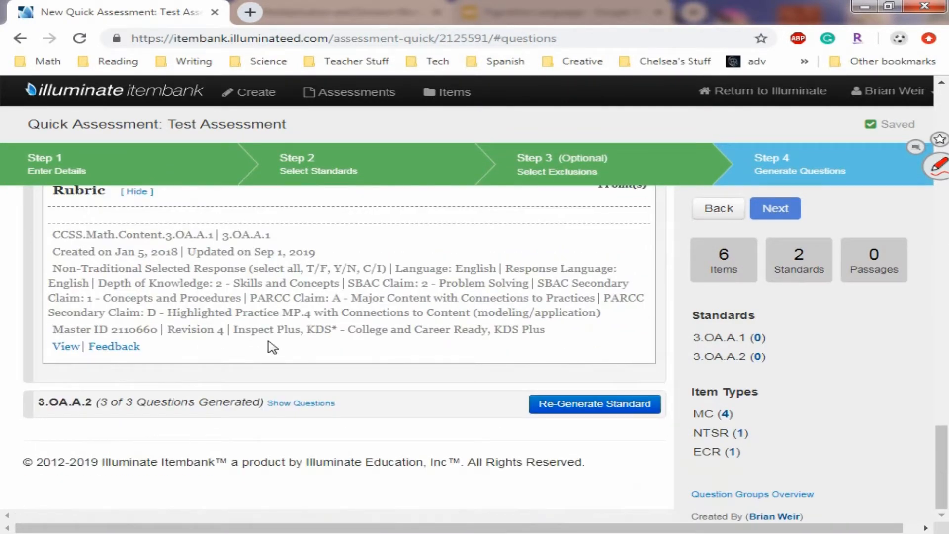
left_click(301, 403)
scroll(408, 326, "down", 4)
scroll(408, 326, "down", 15)
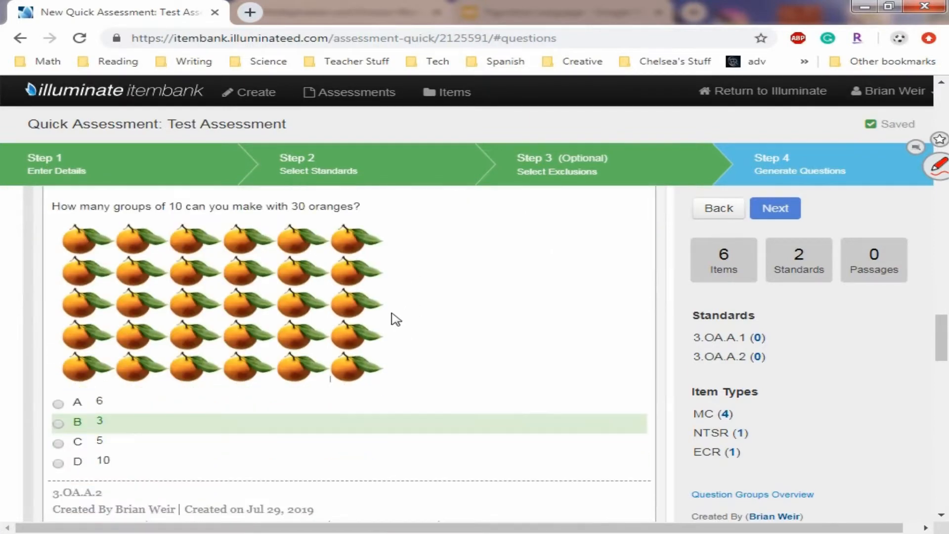
scroll(368, 335, "down", 8)
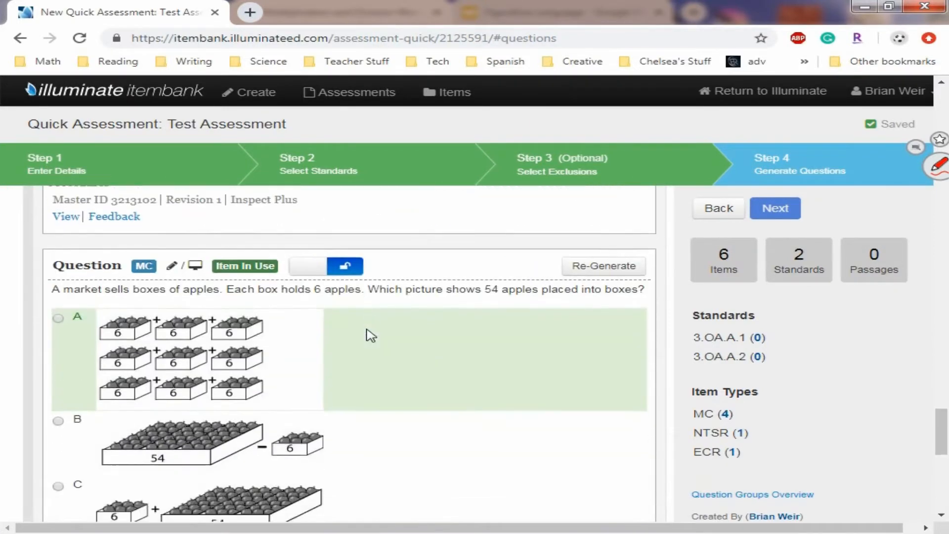
key("Home")
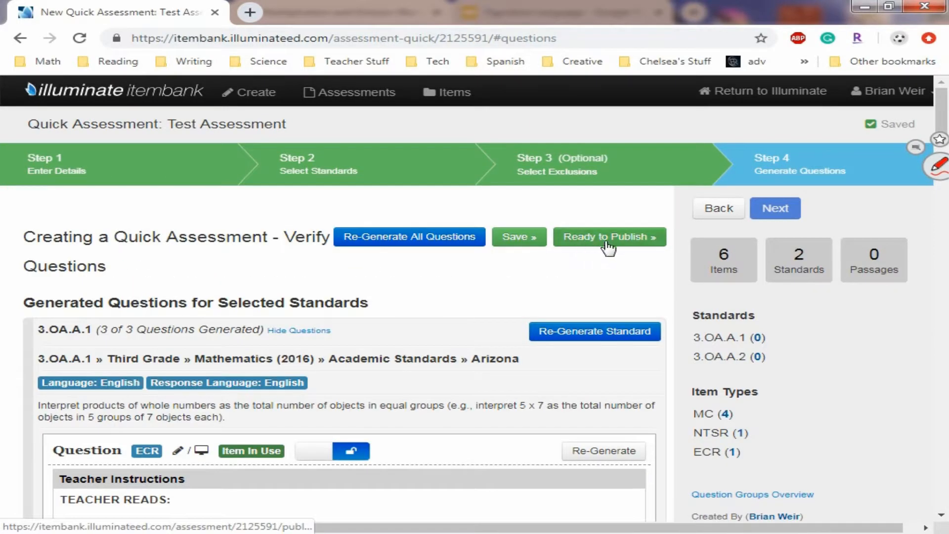
- Take the assessment on to publishing, then return to the Review Item Selection stage to look through its questions
left_click(595, 242)
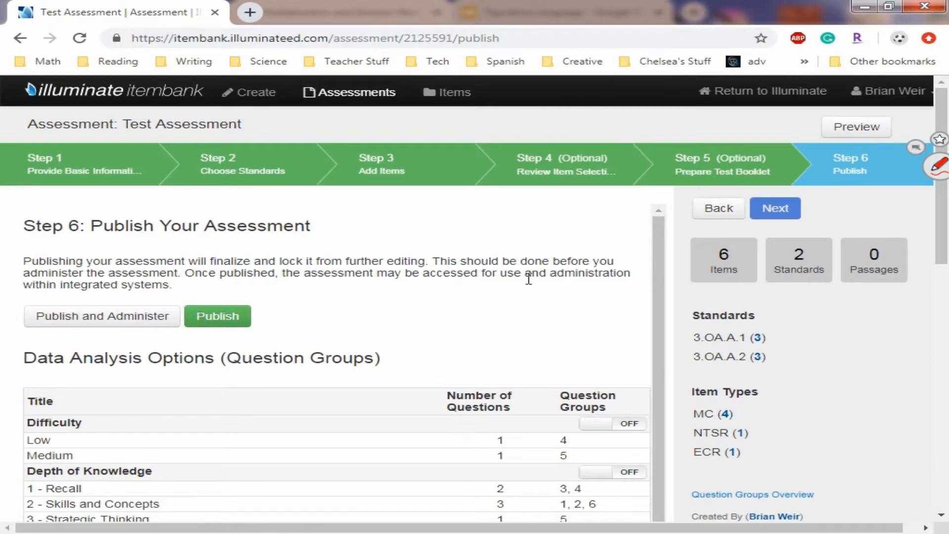
left_click(561, 168)
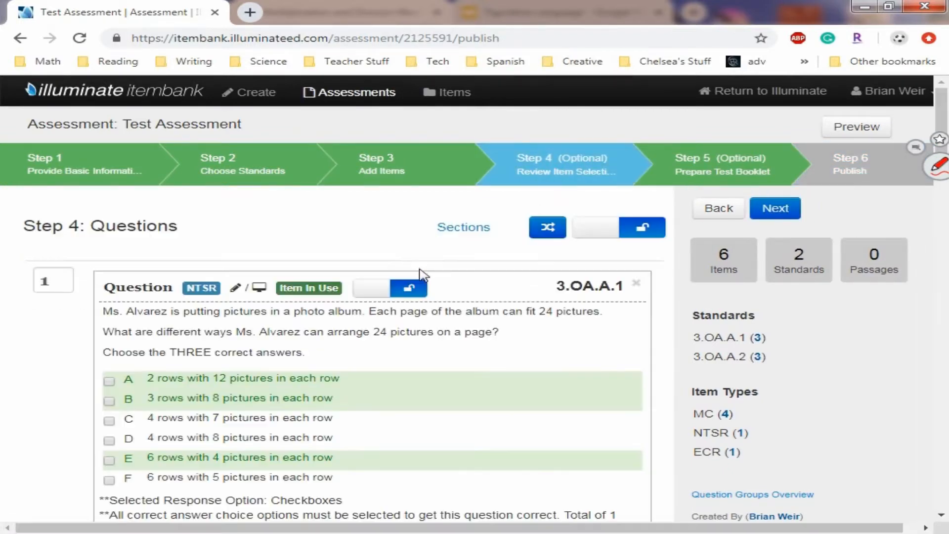
scroll(460, 281, "down", 7)
scroll(477, 271, "up", 7)
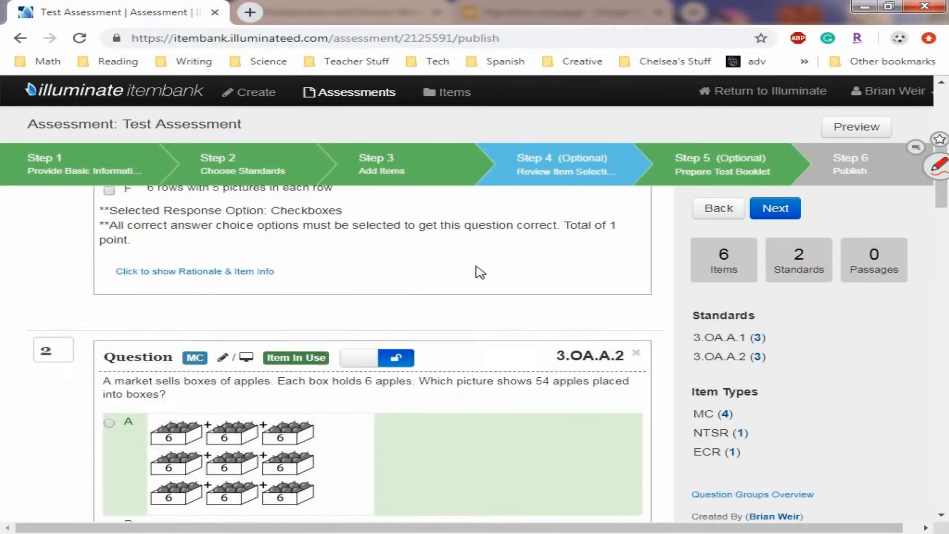
scroll(479, 272, "up", 1)
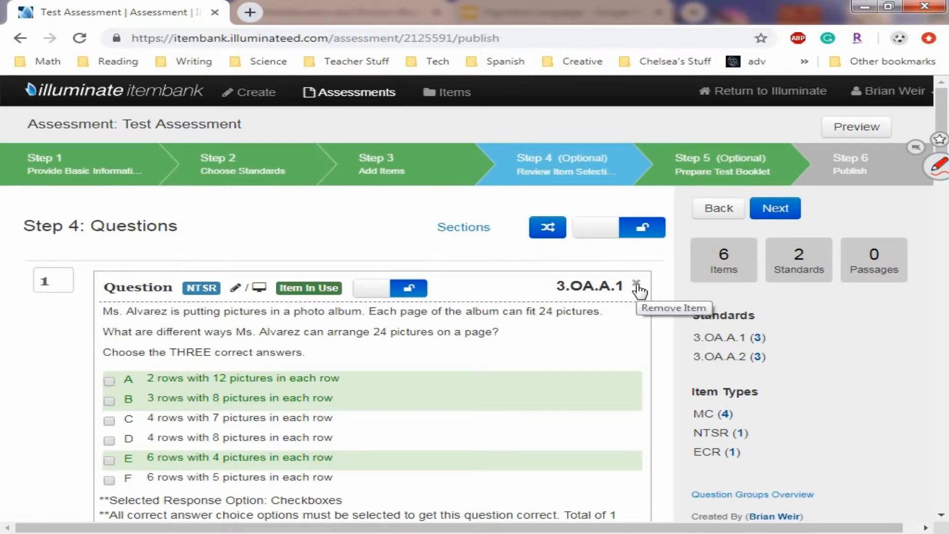
scroll(550, 339, "down", 10)
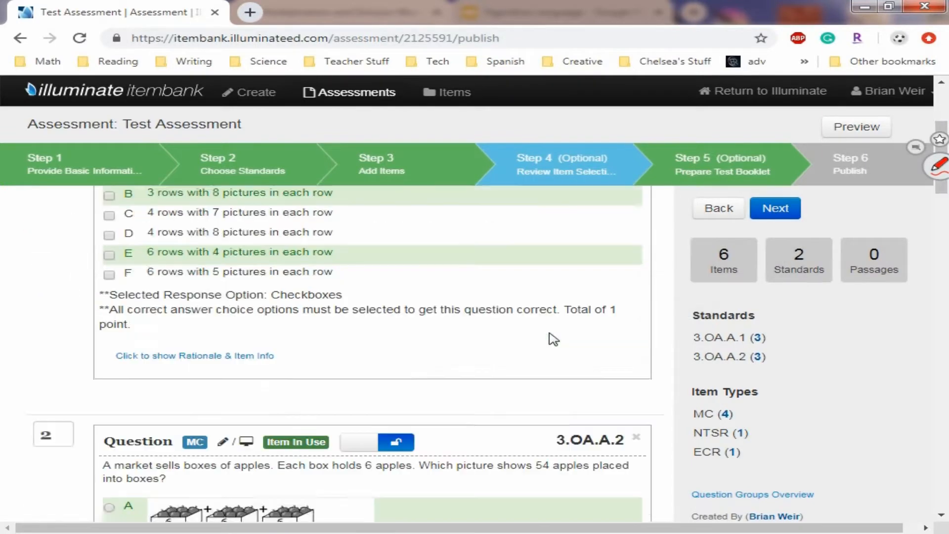
scroll(612, 286, "up", 3)
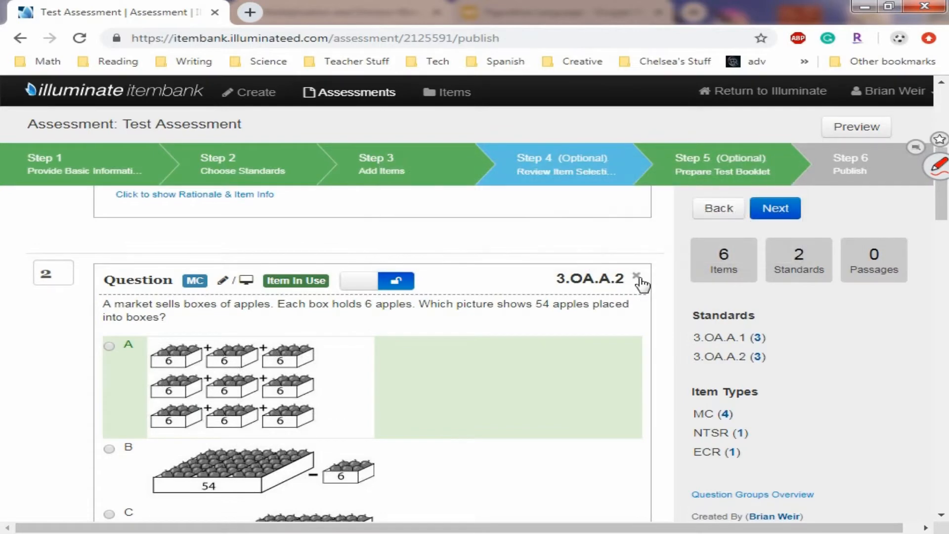
- Change the order of the question about boxes of apples to number 3
double_click(53, 272)
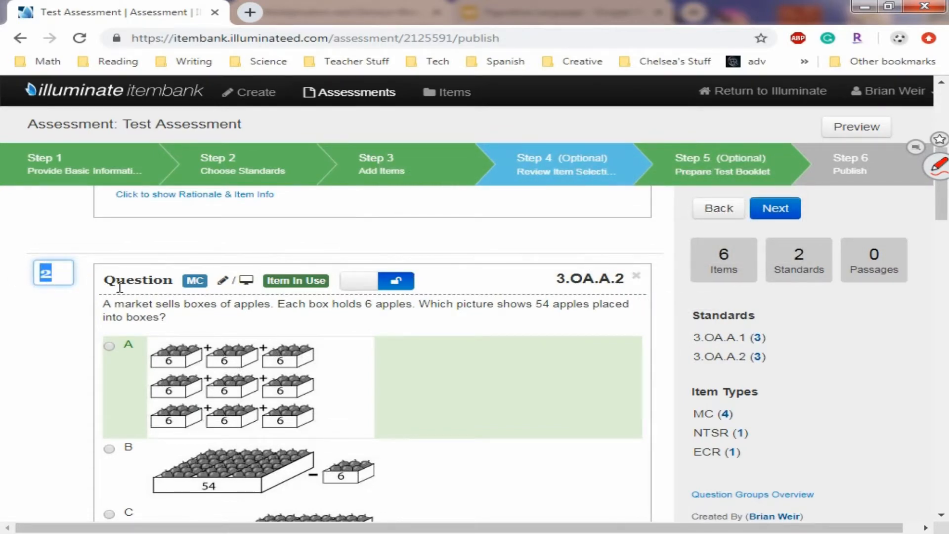
type("3")
left_click(140, 246)
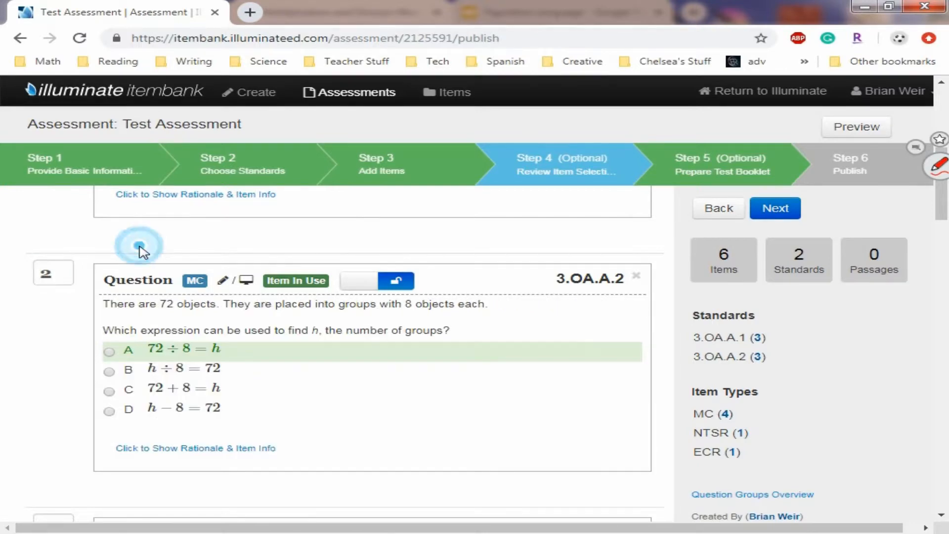
- Generate the test booklet in the Prepare Test Booklet stage and save it as assessment_2125591_booklet in the doc downloads folder
scroll(408, 286, "up", 10)
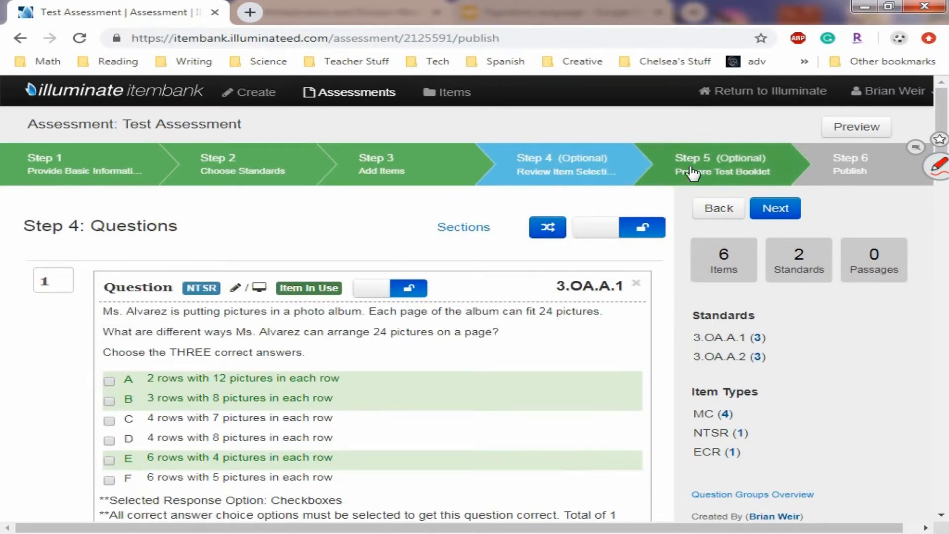
left_click(710, 167)
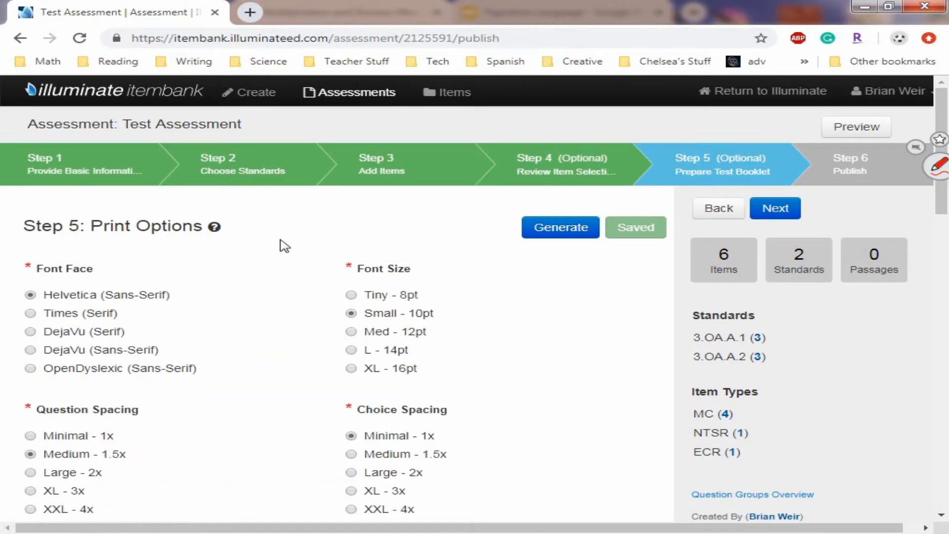
left_click(561, 227)
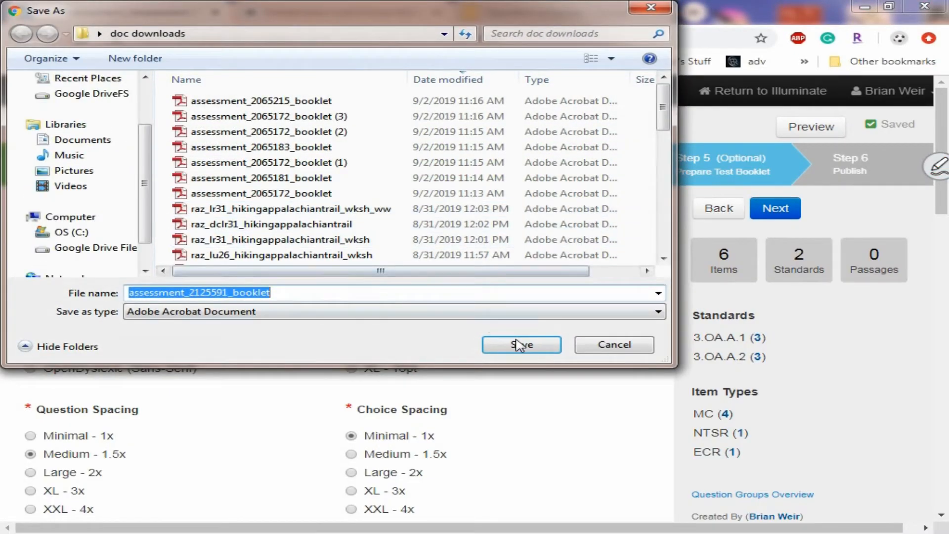
left_click(517, 344)
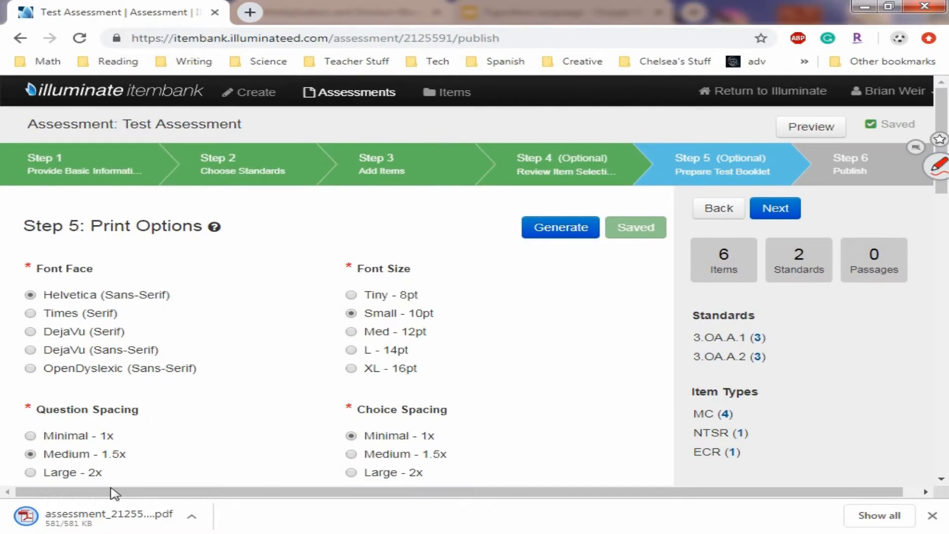
- Open the downloaded booklet PDF and examine the questions on both pages
left_click(87, 519)
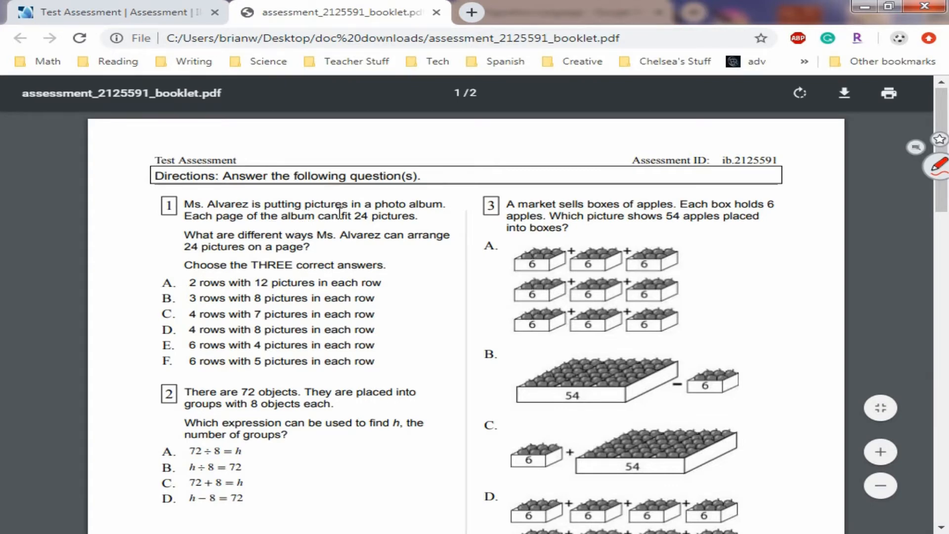
scroll(340, 213, "down", 7)
scroll(349, 224, "up", 7)
scroll(347, 218, "down", 12)
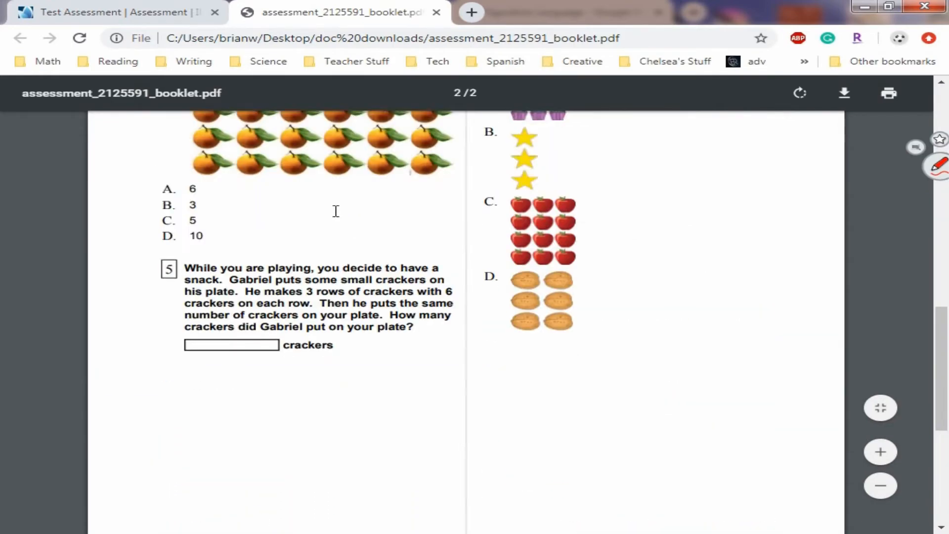
scroll(336, 211, "up", 6)
- Return to the assessment's print options to look over the font and spacing choices, and go on to the Publish stage
left_click(116, 14)
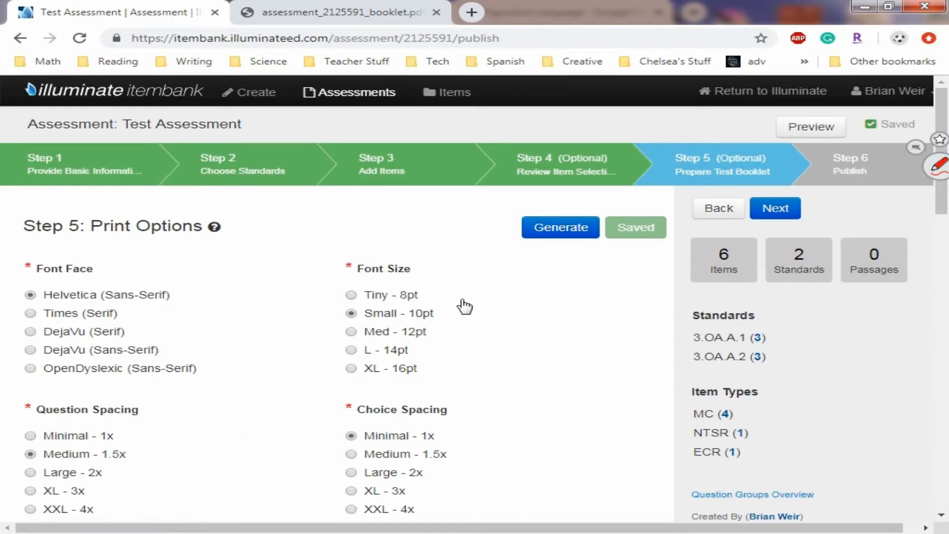
scroll(465, 307, "down", 1)
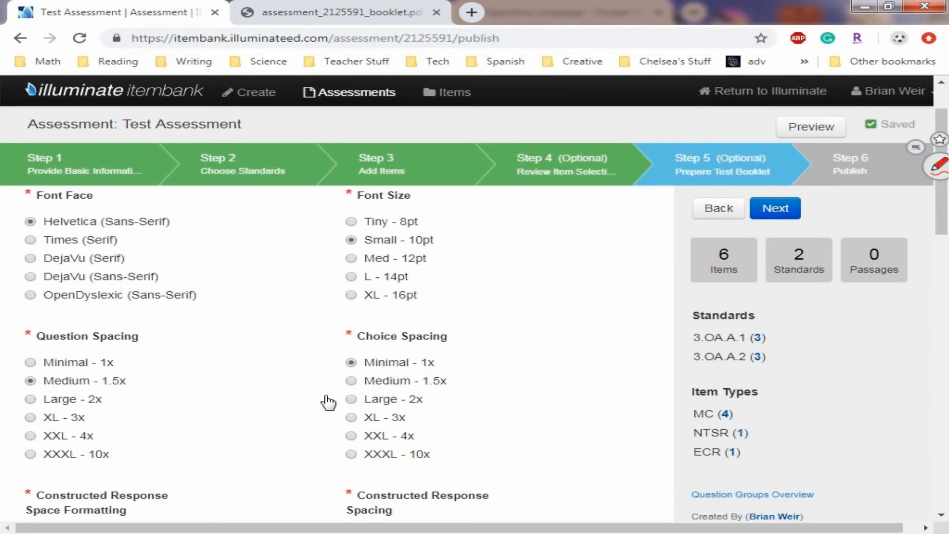
scroll(328, 390, "down", 3)
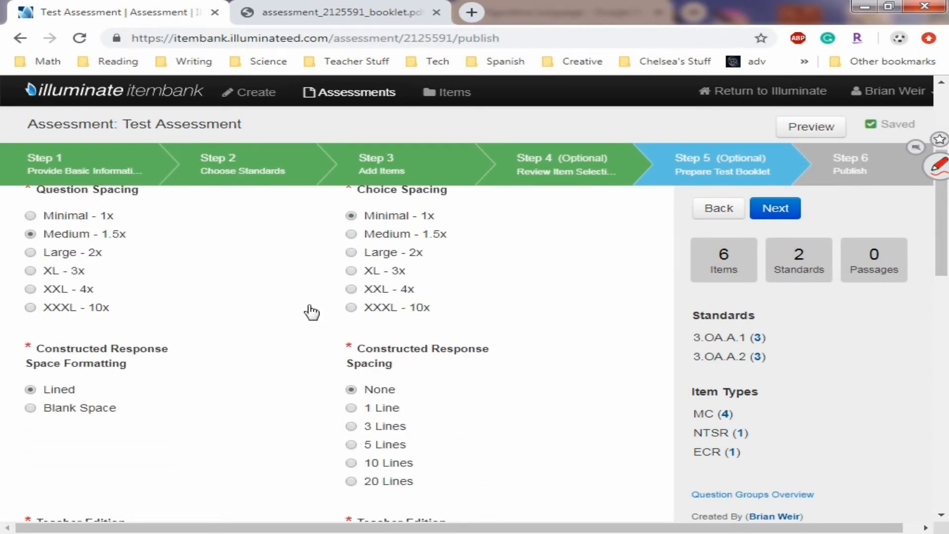
scroll(311, 312, "up", 5)
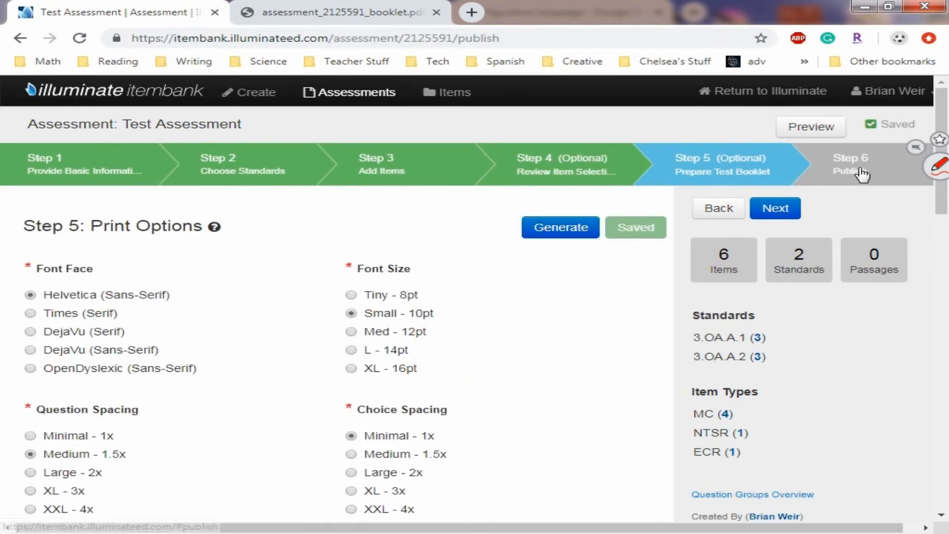
left_click(862, 174)
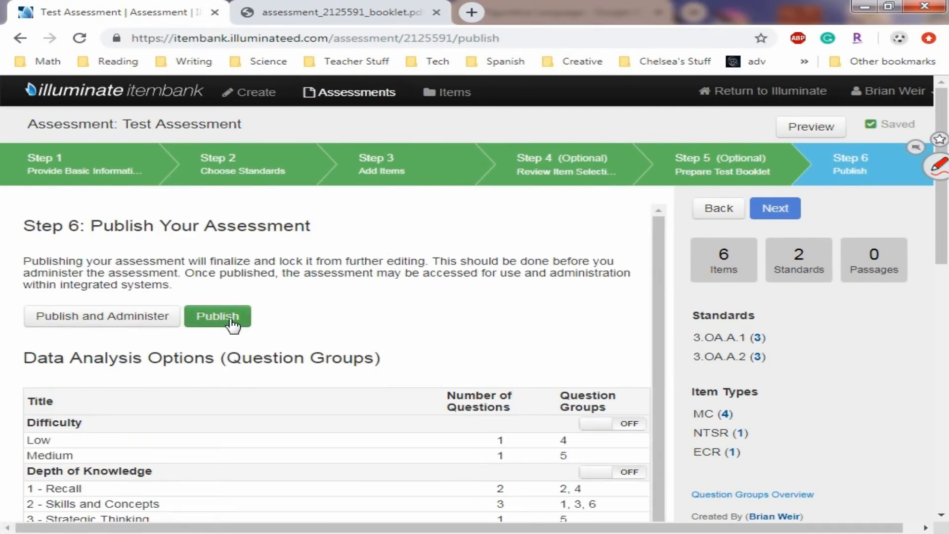